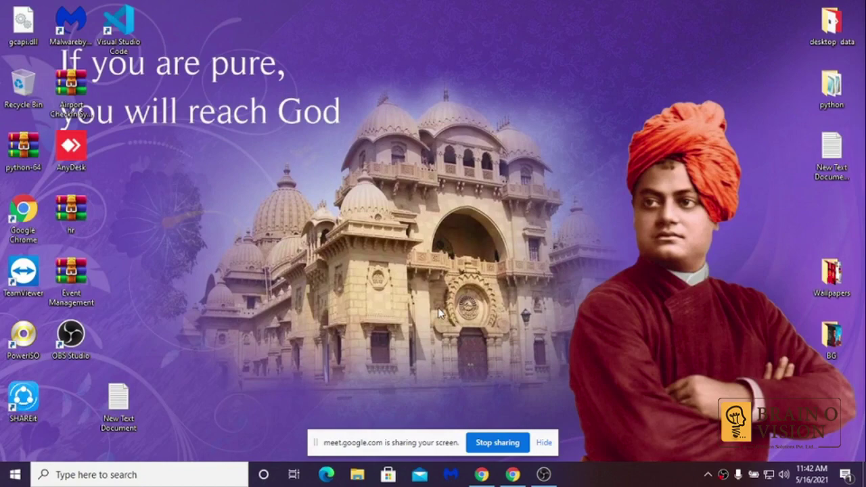
- Bring back Google Drive, close the Python softwares details panel, and minimize Chrome
left_click(481, 474)
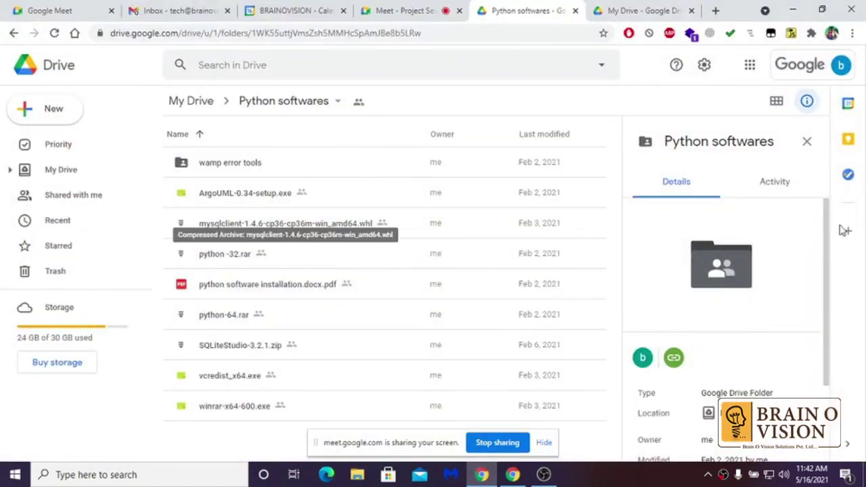
left_click(805, 143)
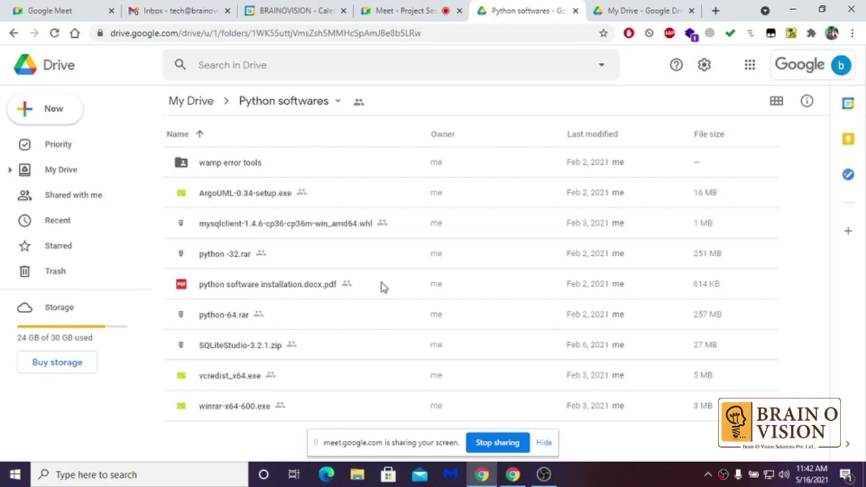
left_click(798, 9)
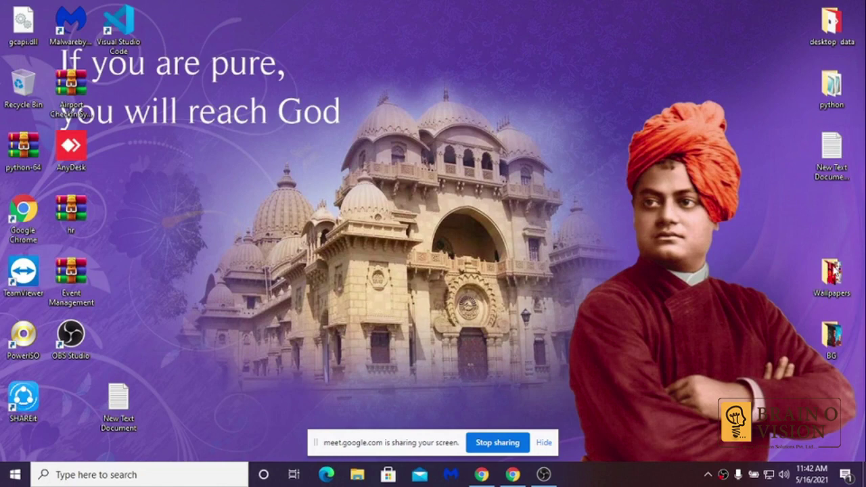
- Open the BG wallpaper folder, then open This PC's Properties to show the About page
double_click(830, 344)
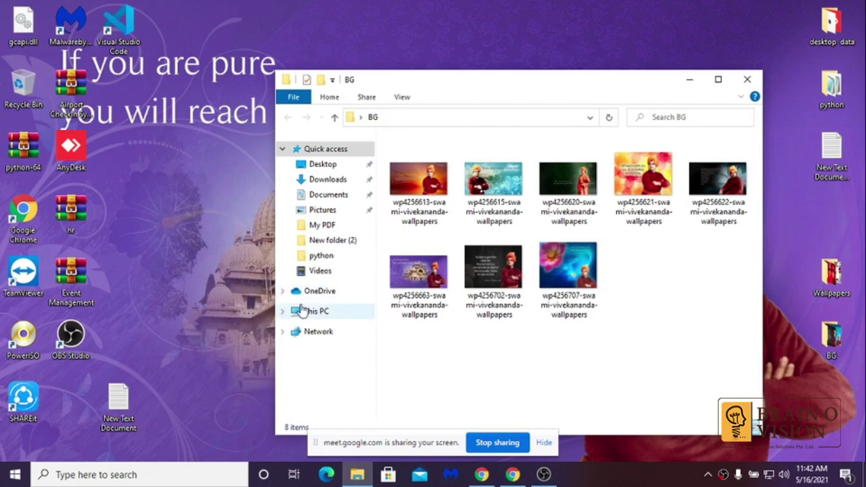
right_click(305, 310)
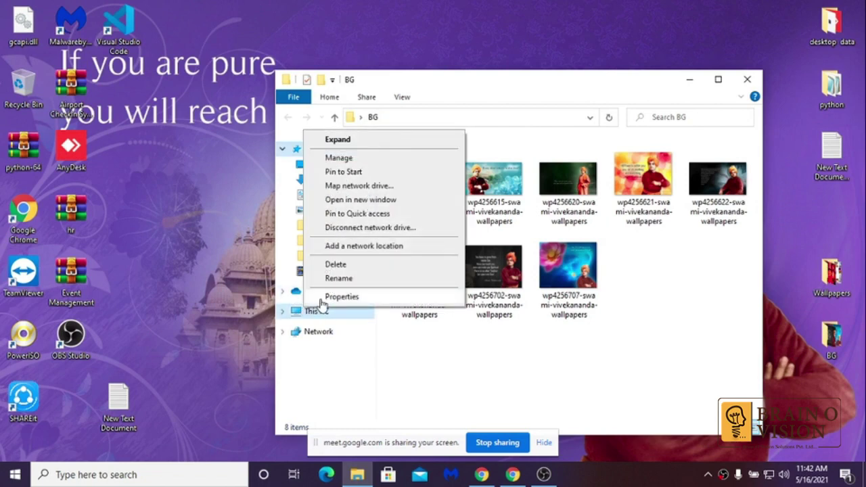
left_click(322, 299)
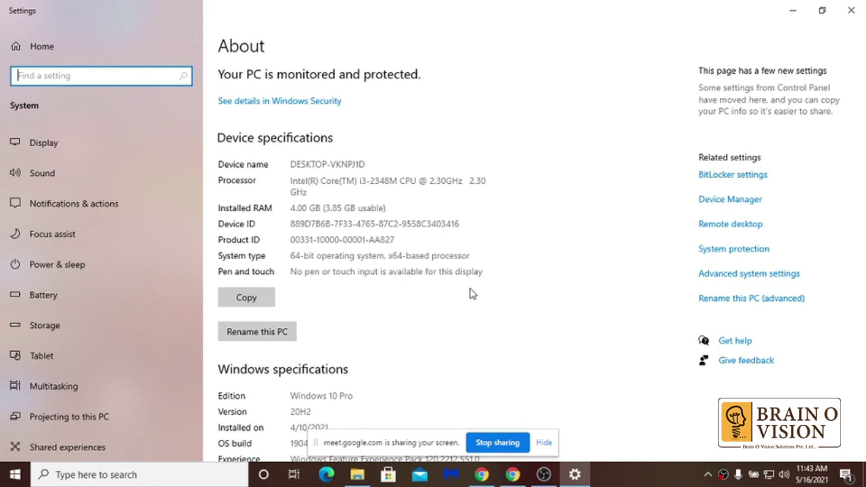
- Review the About specs (Windows 10 Pro 20H2, Core i3, 4 GB RAM), then return to Chrome
scroll(293, 320, "down", 3)
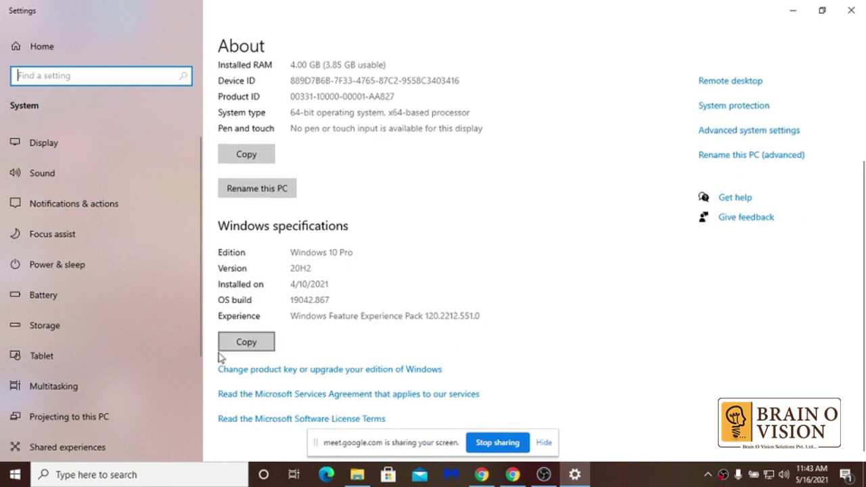
scroll(310, 394, "up", 3)
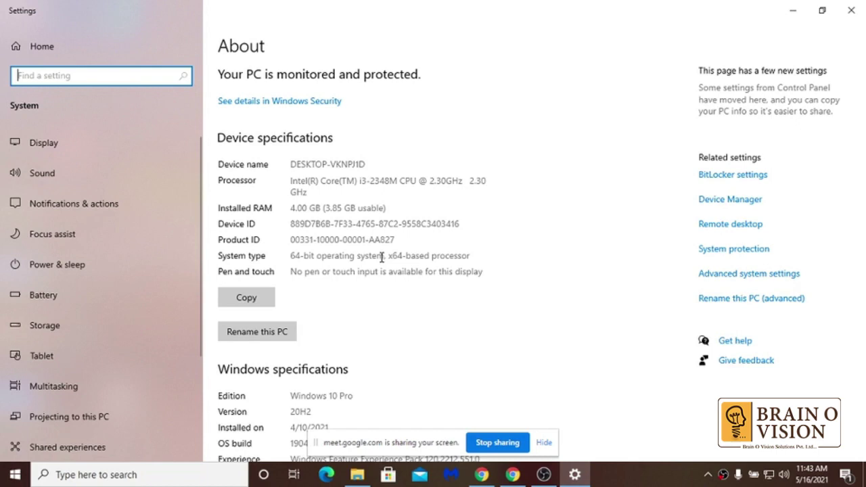
left_click(482, 474)
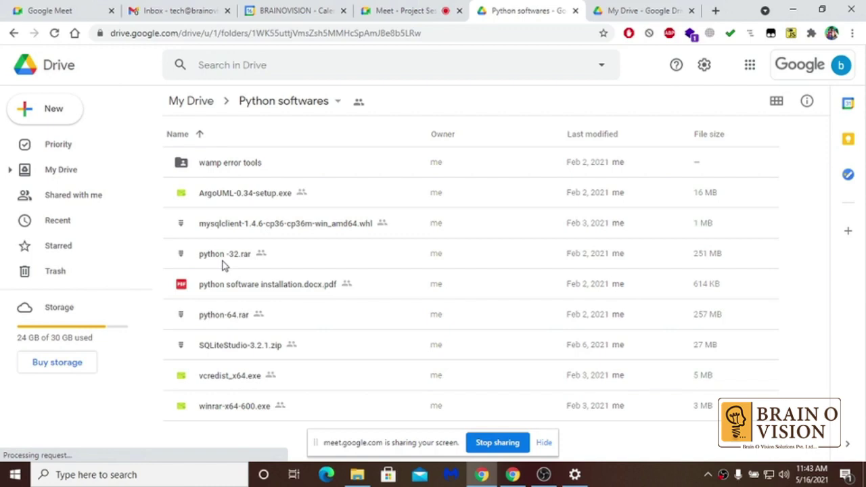
- Select python-64.rar in Drive, then minimize Chrome and the BG folder and close Settings
left_click(214, 315)
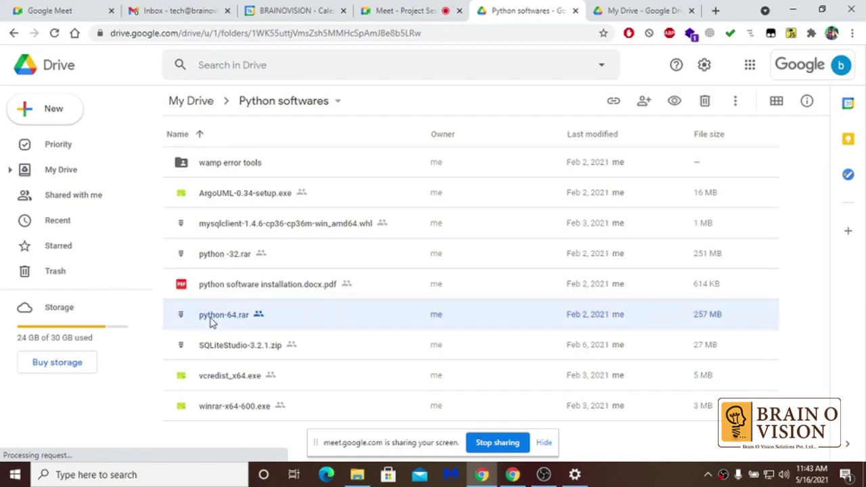
left_click(738, 102)
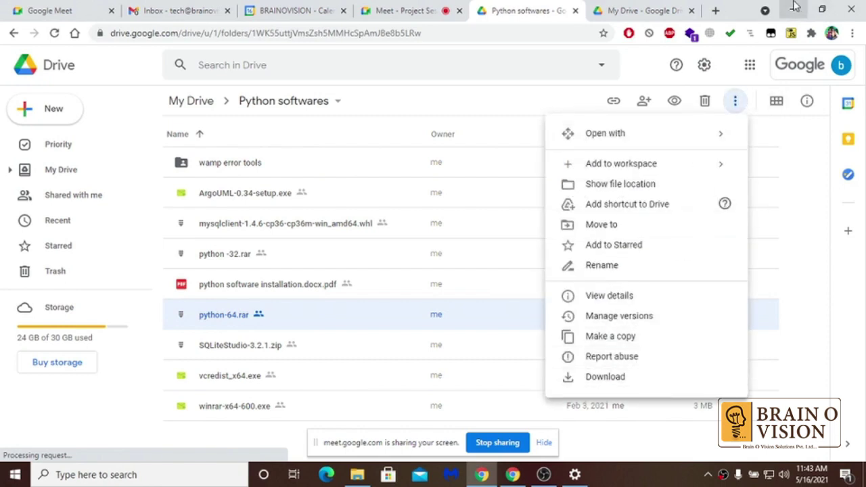
left_click(792, 10)
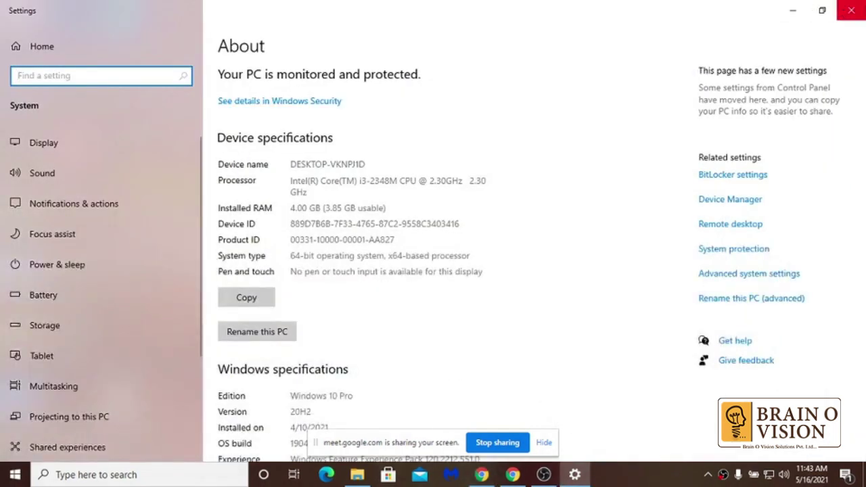
left_click(850, 10)
left_click(689, 79)
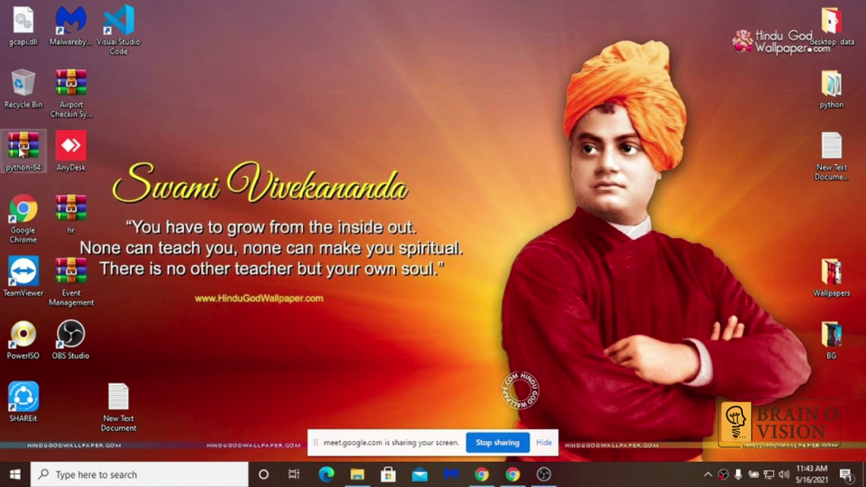
- Move the python-64 icon to the desktop's top centre and bring Chrome's Drive folder forward
left_click_drag(20, 153, 412, 41)
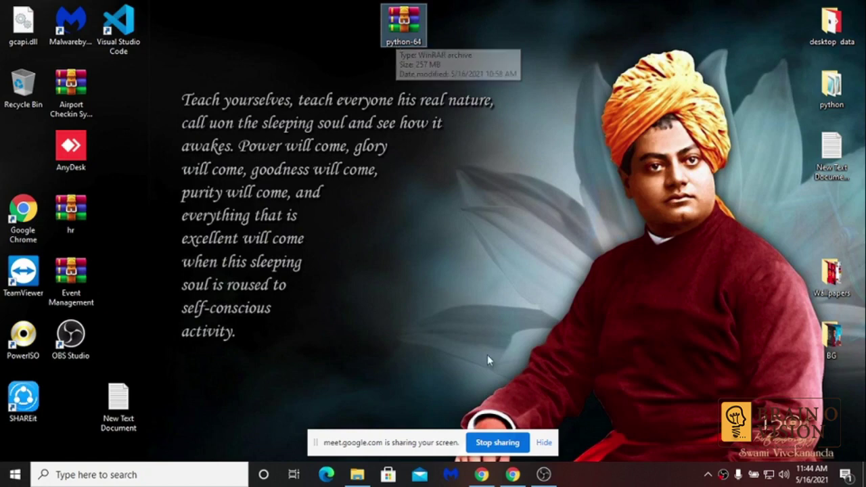
mouse_move(523, 475)
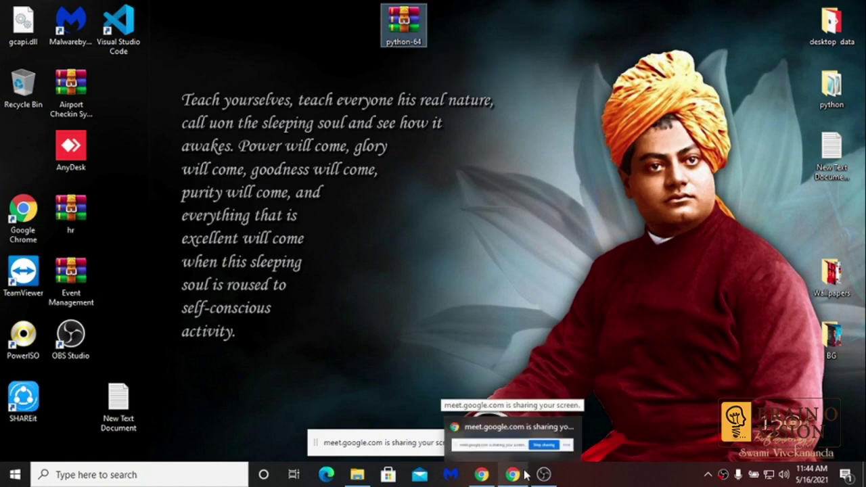
left_click(490, 476)
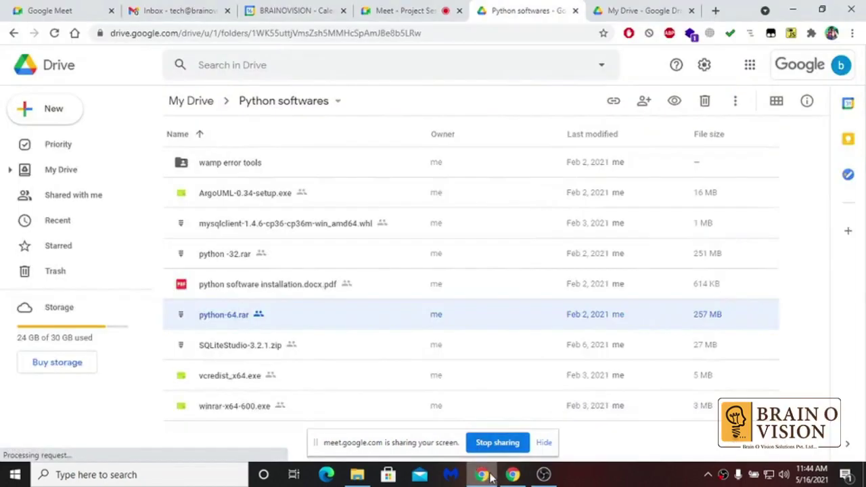
- Search 'winrar download' in a new tab and download WinRAR 6.01 English 64-bit from win-rar.com
key("ctrl+t")
type("winr")
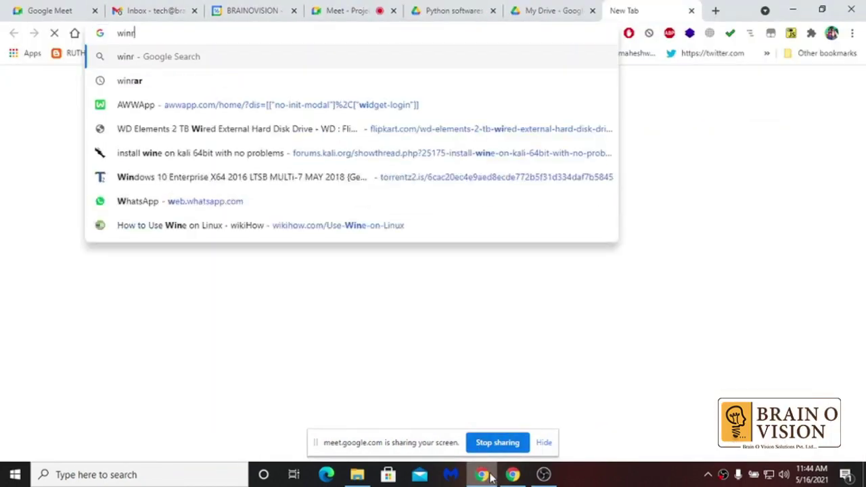
key("Down")
key("Down")
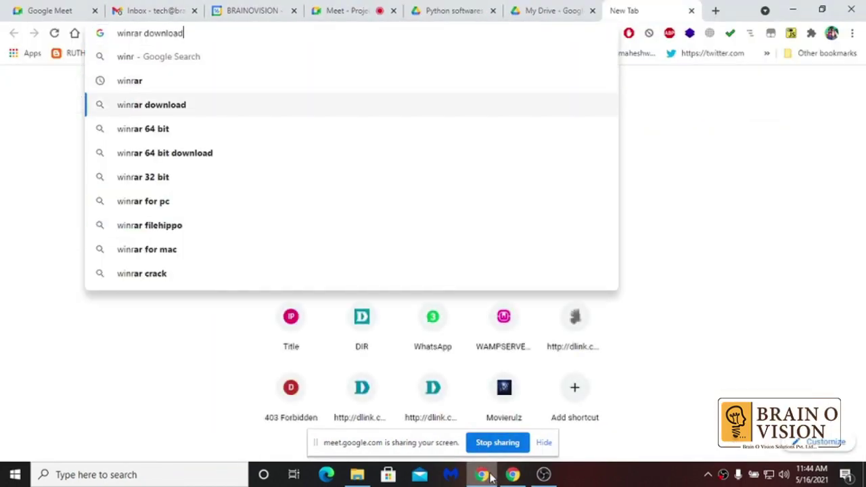
key("Return")
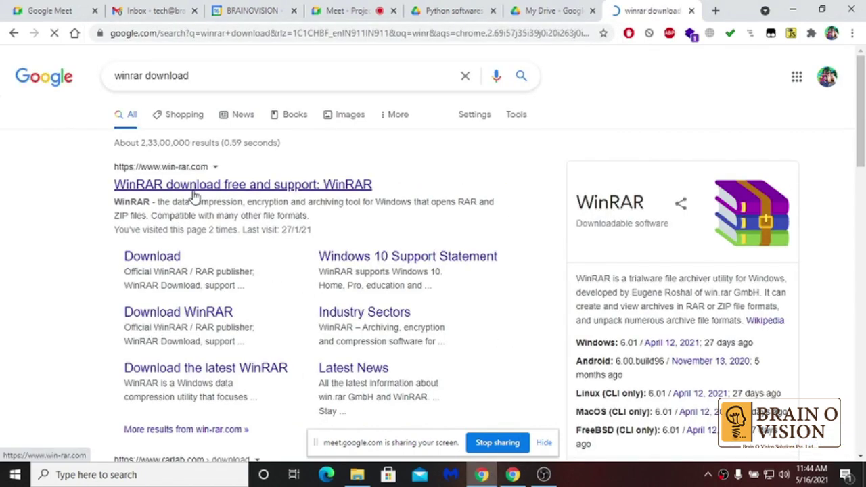
left_click(169, 255)
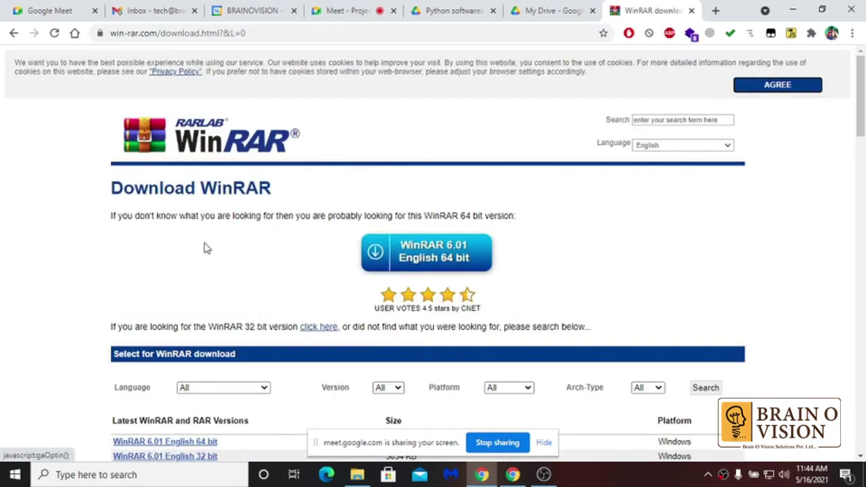
left_click(382, 253)
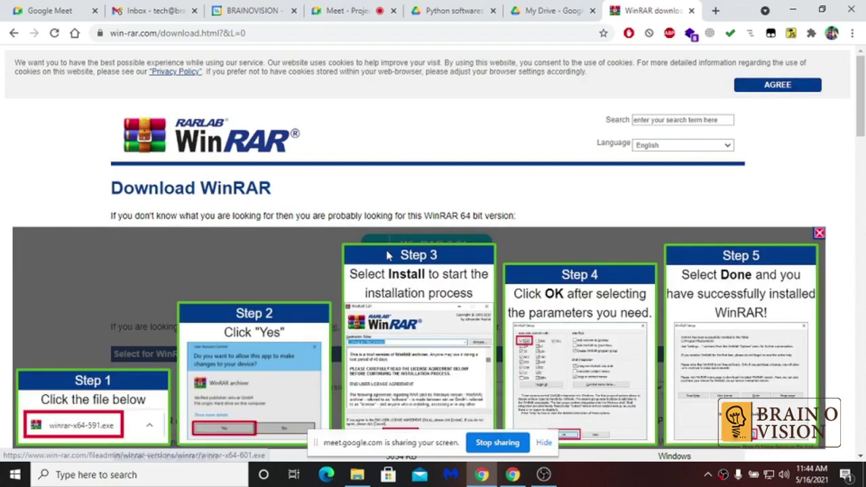
- Run the downloaded winrar-x64-601.exe installer, then close its setup window
scroll(387, 255, "down", 5)
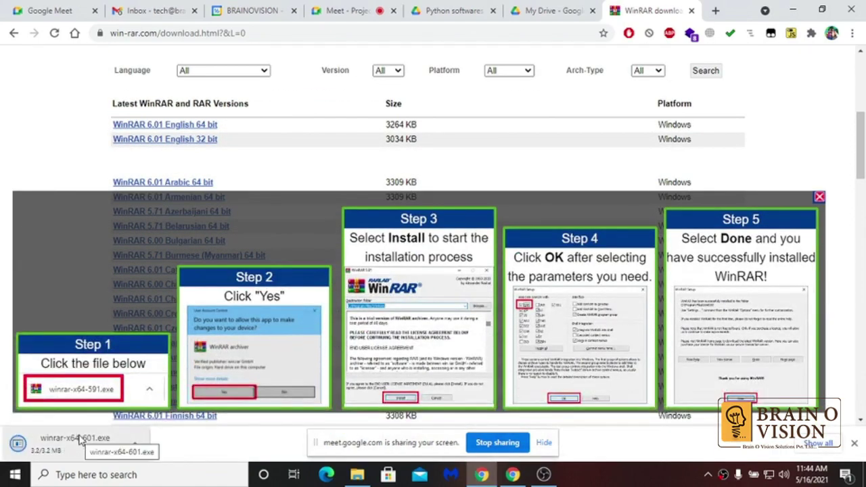
left_click(93, 441)
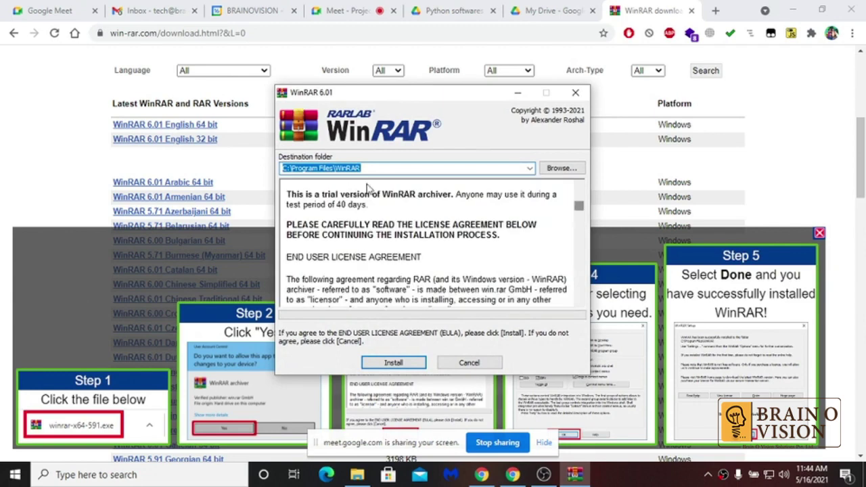
left_click(486, 364)
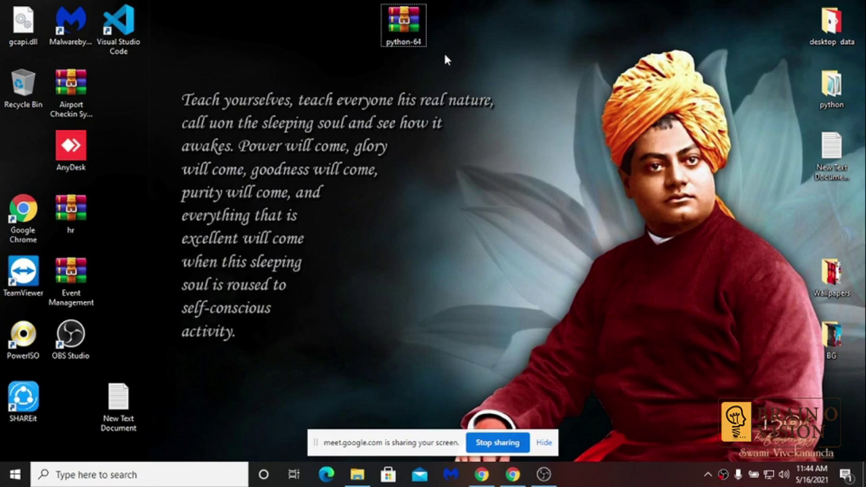
- Extract the python-64 archive to 'python-64\' with WinRAR and open the new folder
left_click(404, 19)
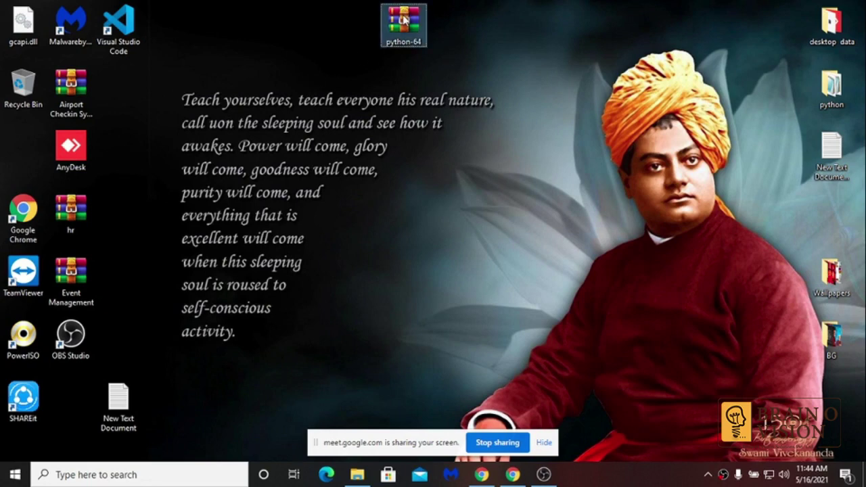
double_click(403, 19)
right_click(403, 17)
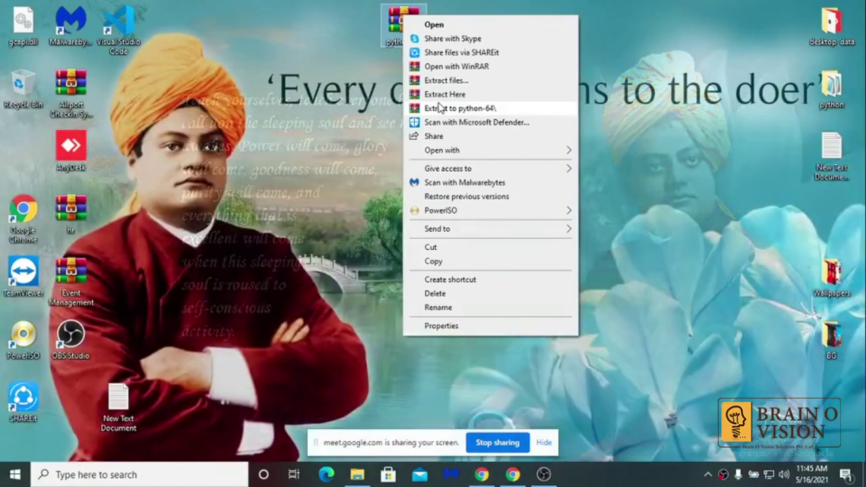
left_click(438, 108)
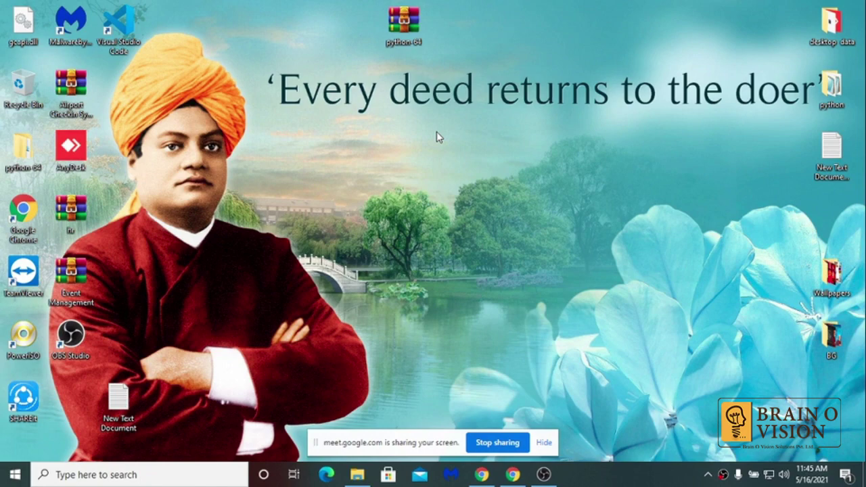
double_click(25, 156)
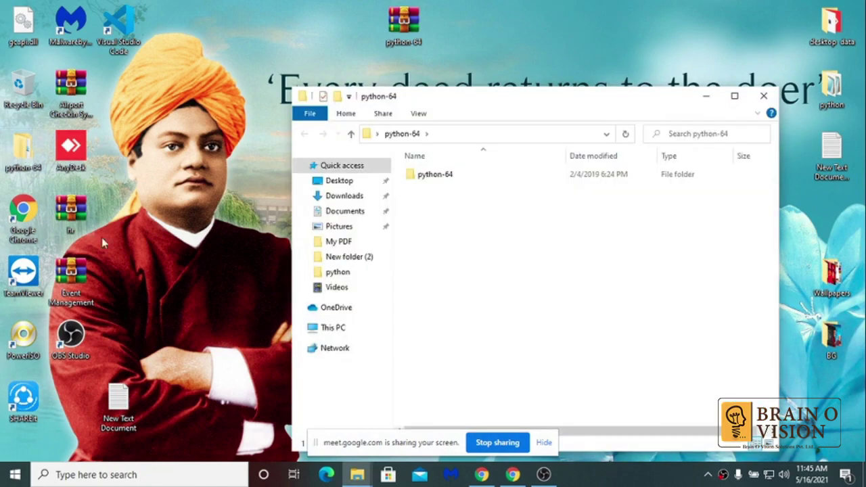
- Open the inner python-64 folder maximised, select the PyCharm, Python 3.6.2 and WampServer installers, then minimise it
double_click(451, 178)
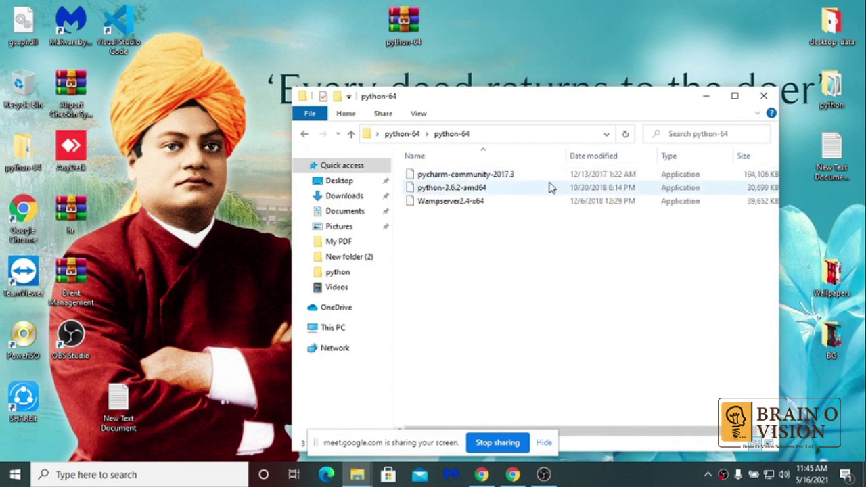
left_click(735, 95)
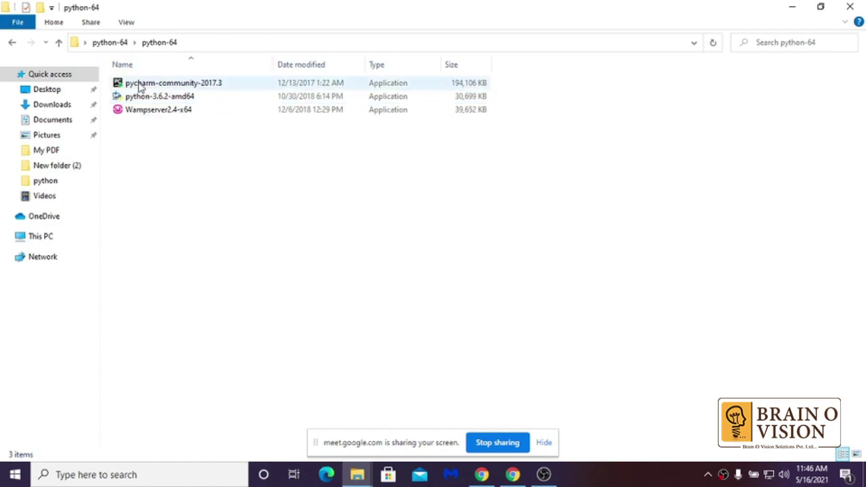
left_click(140, 86)
left_click(139, 97)
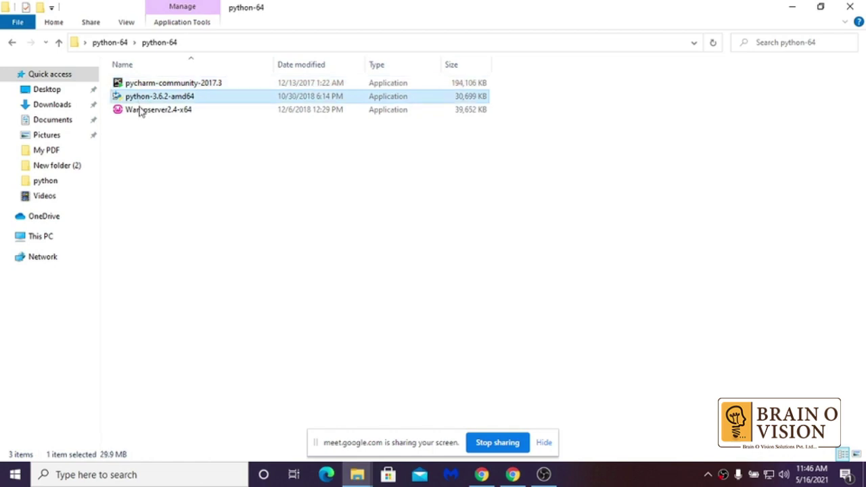
left_click(141, 112)
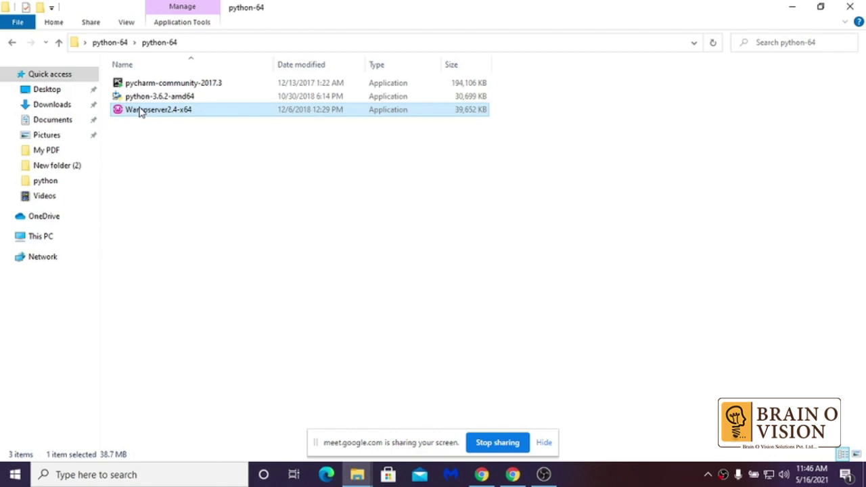
left_click(247, 220)
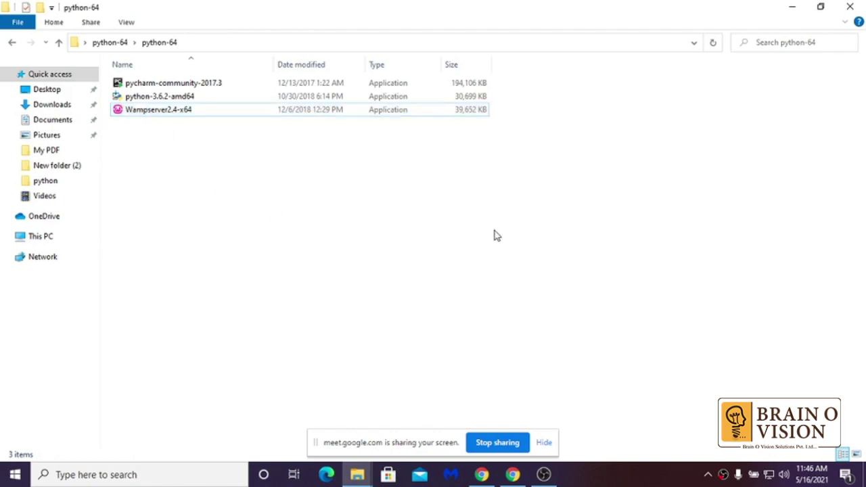
left_click_drag(494, 234, 110, 77)
left_click(217, 207)
left_click(181, 101)
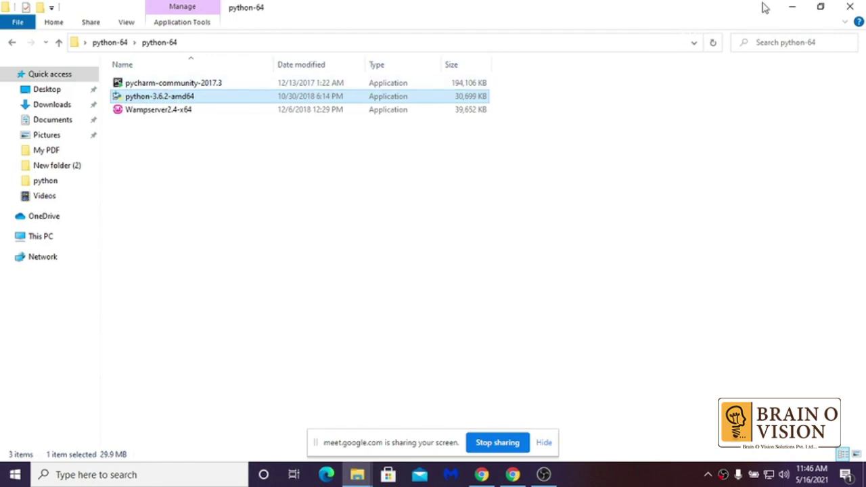
left_click(790, 6)
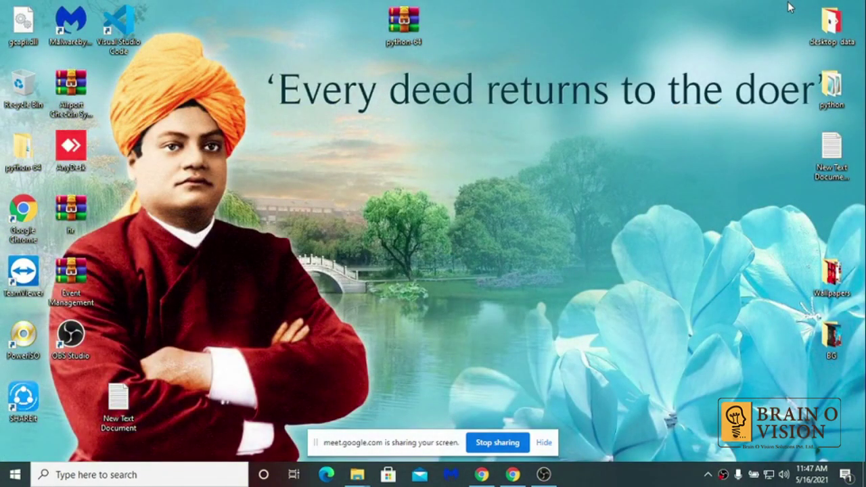
- Search 'cont' from the Start menu and open Control Panel
key("super")
type("cont")
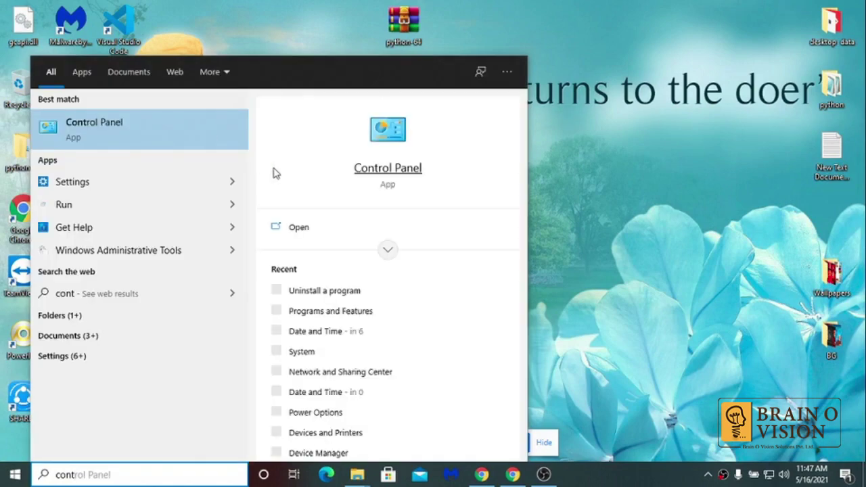
left_click(302, 234)
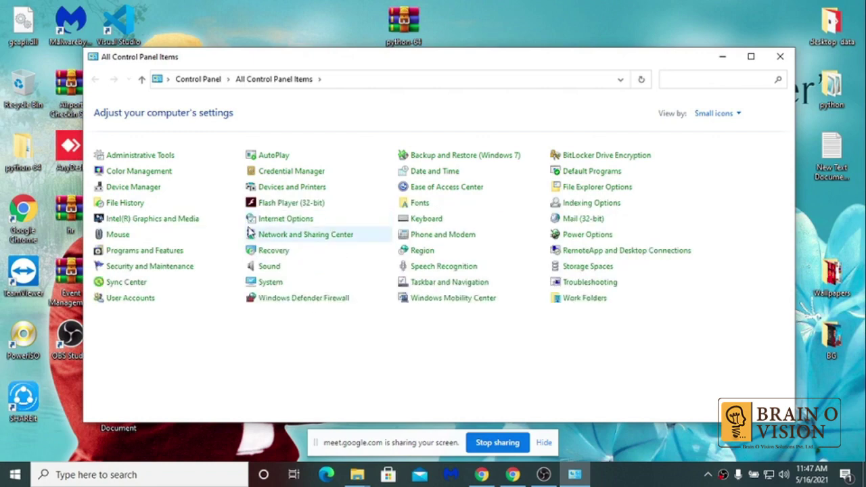
- Open Programs and Features full screen and select Python 3.6.2 (64-bit)
left_click(173, 251)
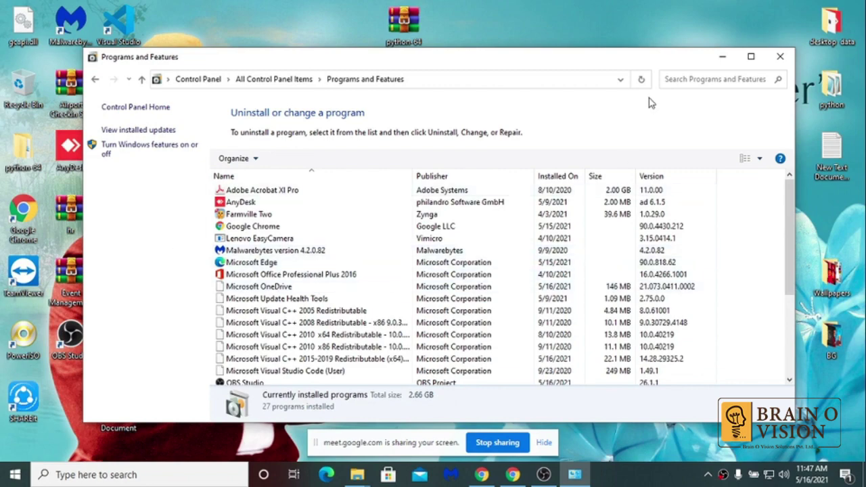
left_click(750, 57)
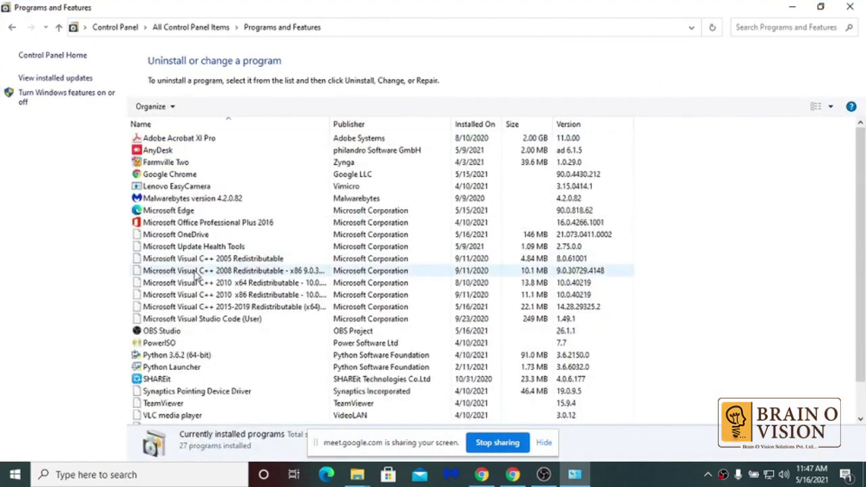
left_click(171, 355)
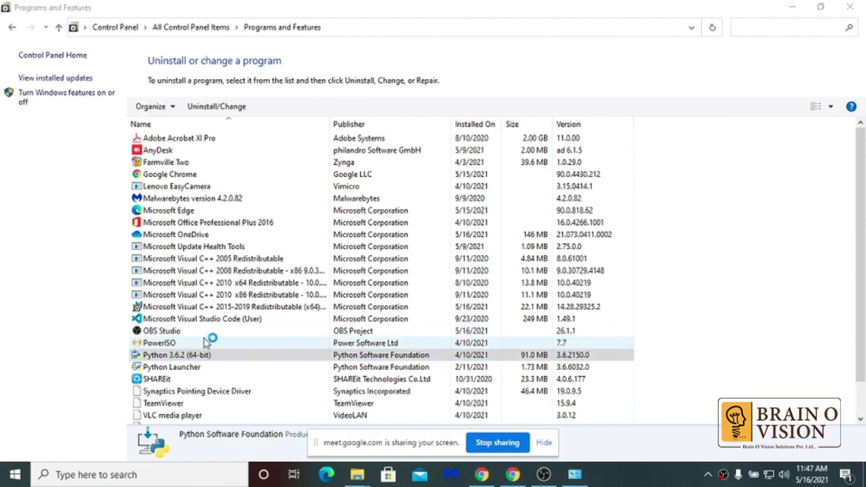
- Uninstall Python 3.6.2 (64-bit) through its setup's Uninstall option and close the finished setup
left_click(194, 354)
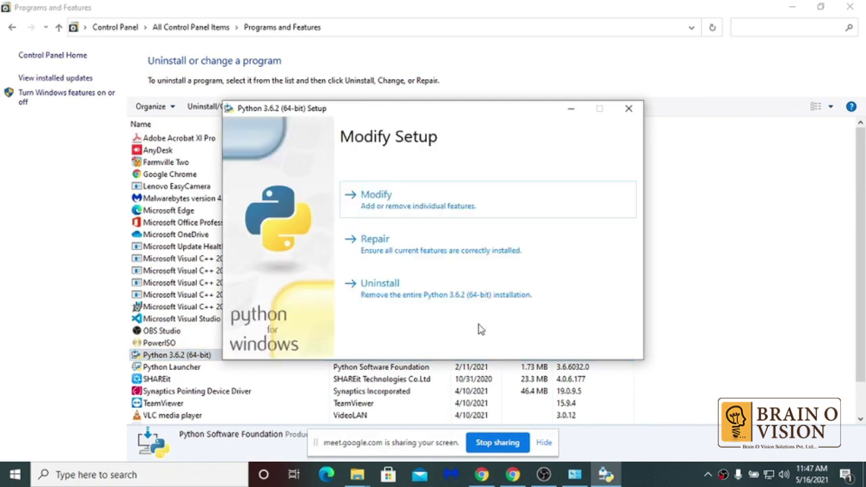
left_click(406, 289)
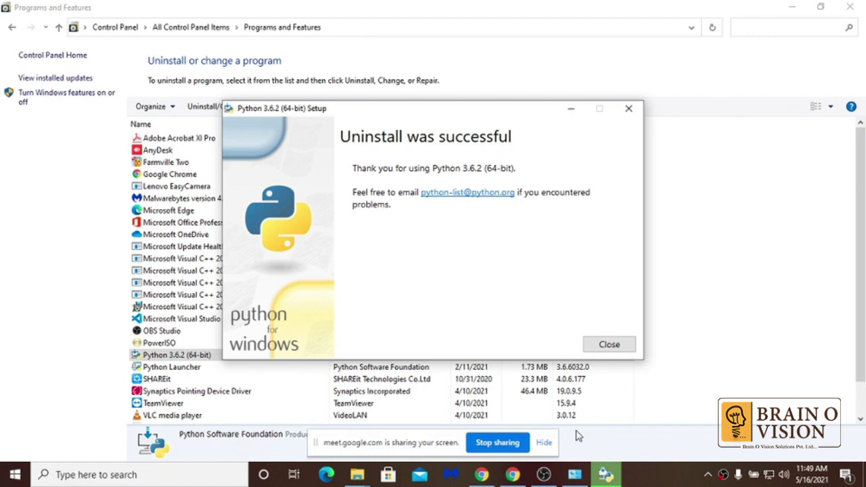
left_click(601, 345)
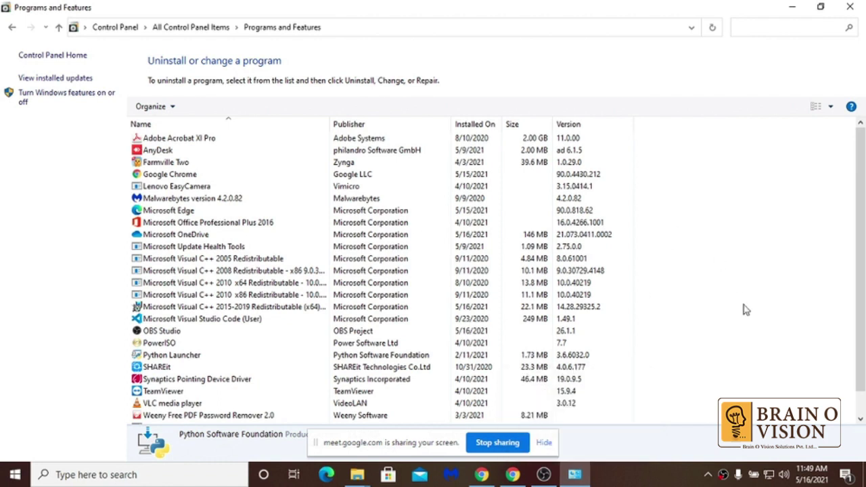
- Uninstall the Python Launcher from Programs and Features, confirming the removal
double_click(172, 357)
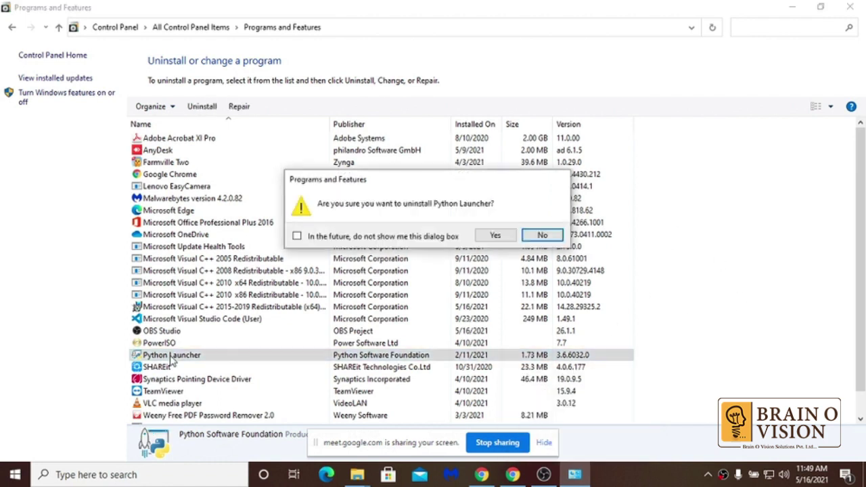
left_click(495, 235)
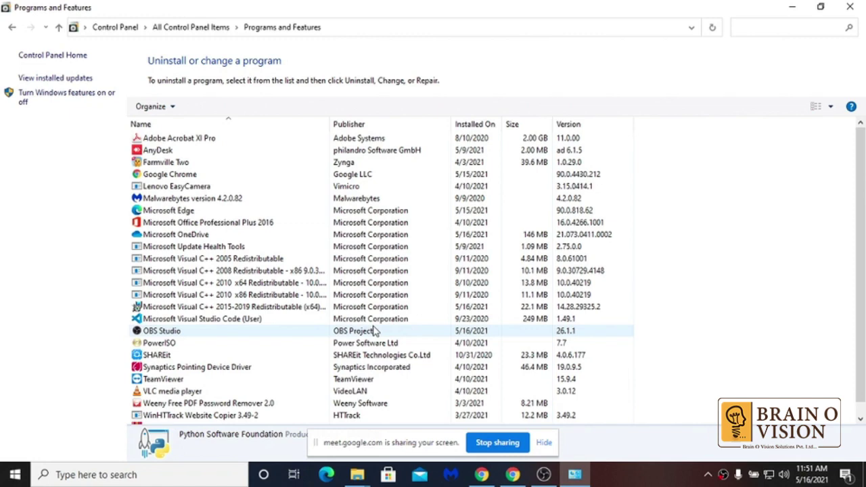
- Minimize the Programs and Features window to reveal the desktop
left_click(791, 6)
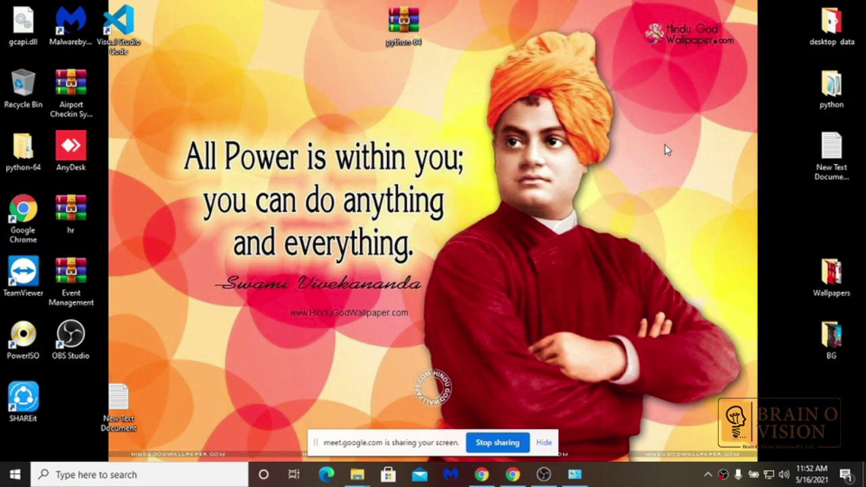
- Run python-3.6.2-amd64 from the desktop's inner python-64 folder, then show the desktop
double_click(30, 160)
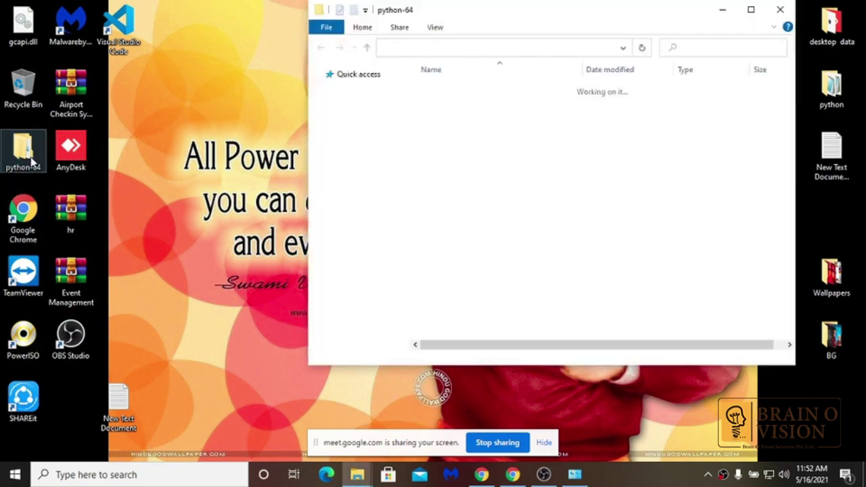
left_click(750, 11)
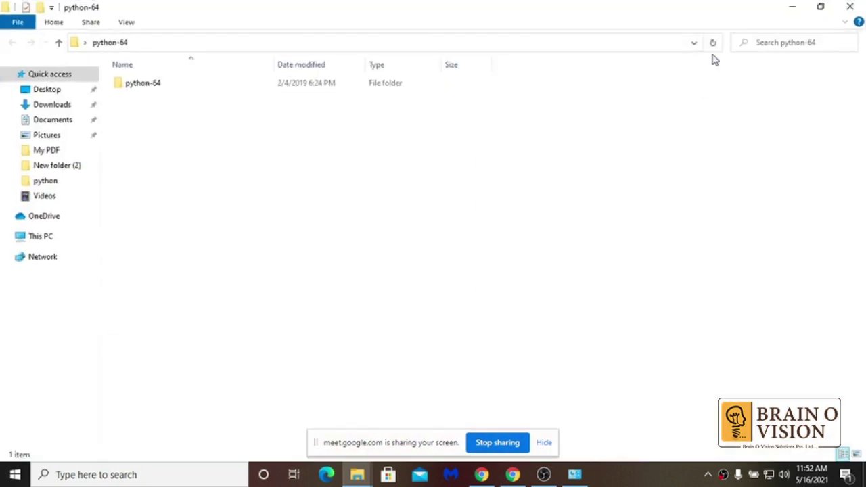
double_click(136, 90)
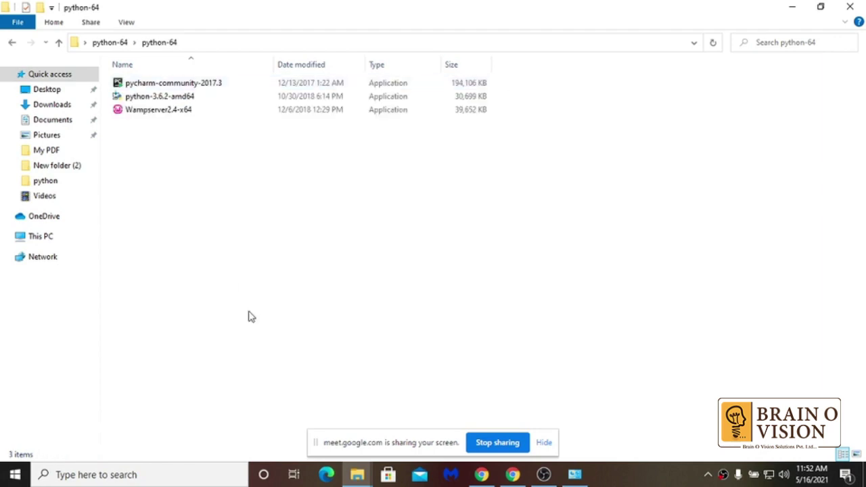
left_click(174, 101)
double_click(173, 100)
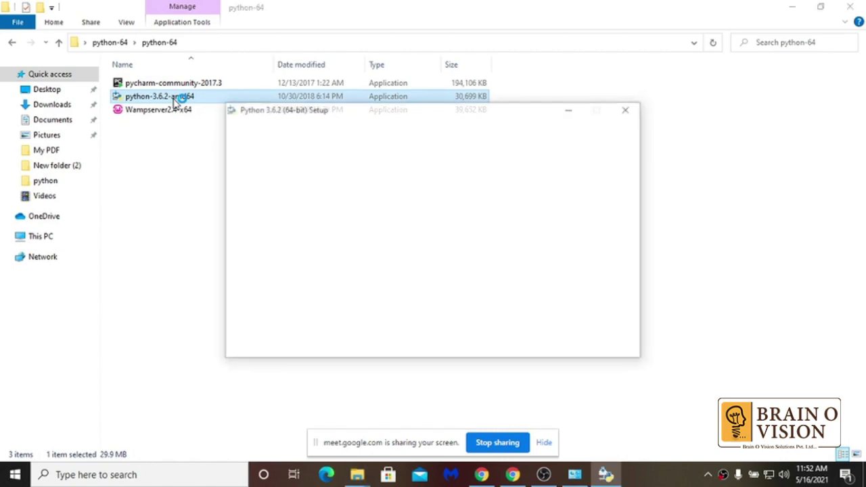
key("super+d")
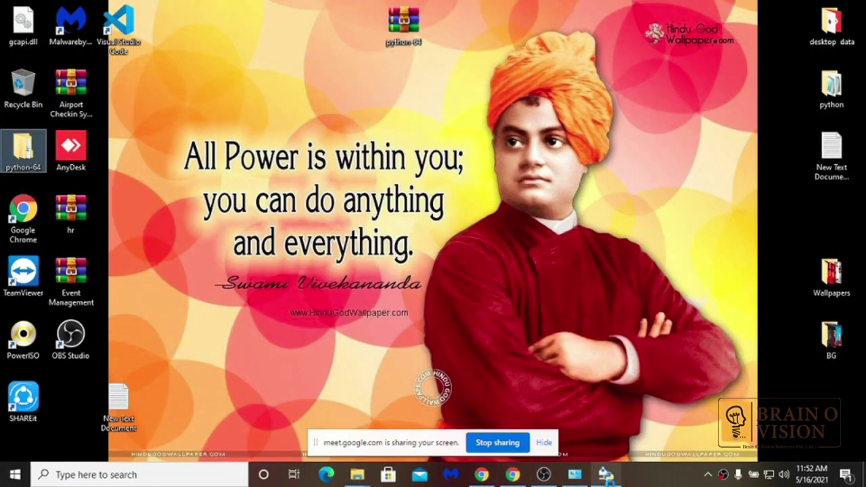
- Install Python 3.6.2 with default settings and 'Add Python 3.6 to PATH' ticked
left_click(604, 474)
left_click_drag(421, 110, 315, 40)
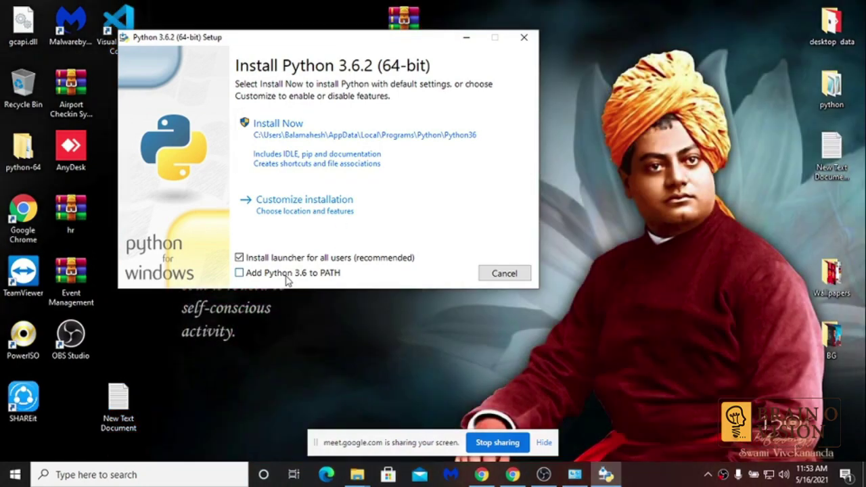
left_click(287, 278)
left_click(314, 156)
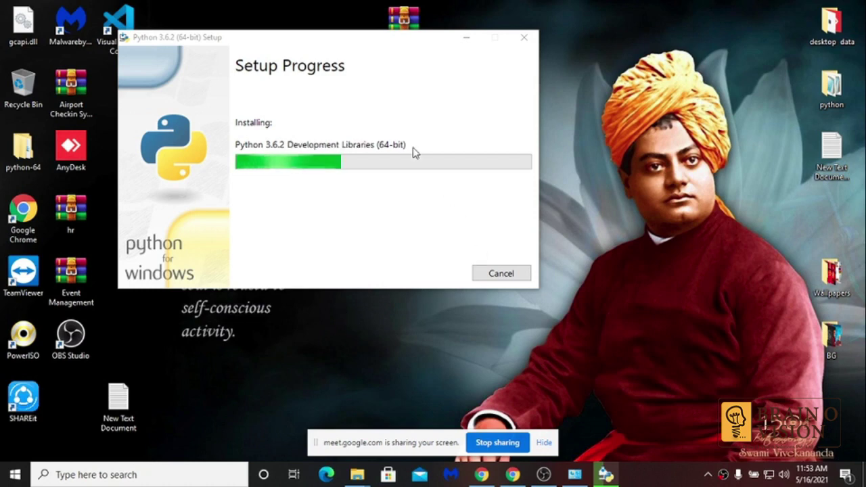
left_click_drag(317, 38, 375, 131)
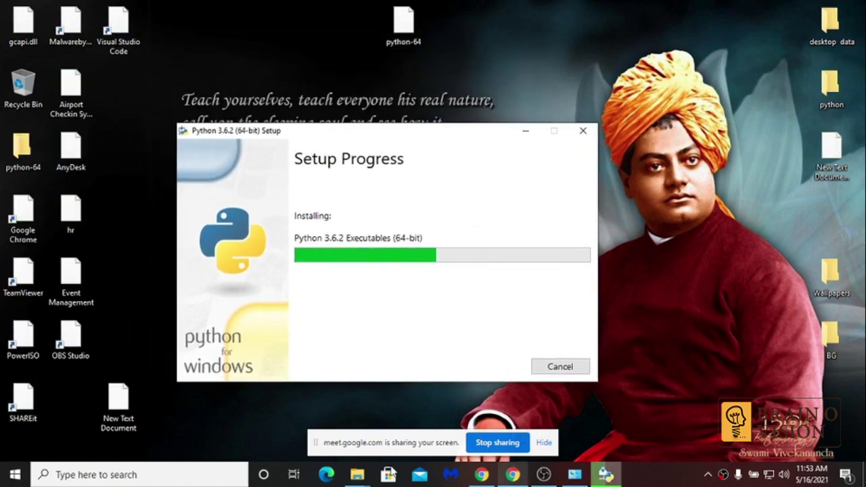
- Check the Python installer's progress, browse the python-64 installers, then return to Chrome
mouse_move(358, 474)
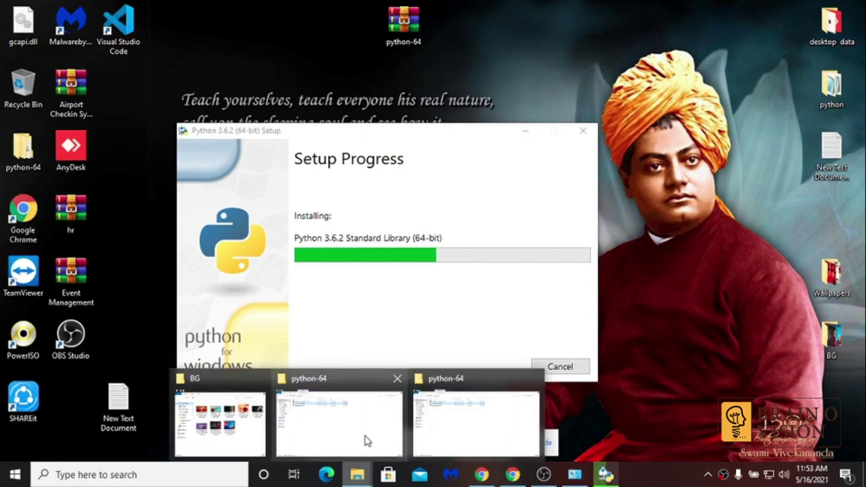
left_click(366, 441)
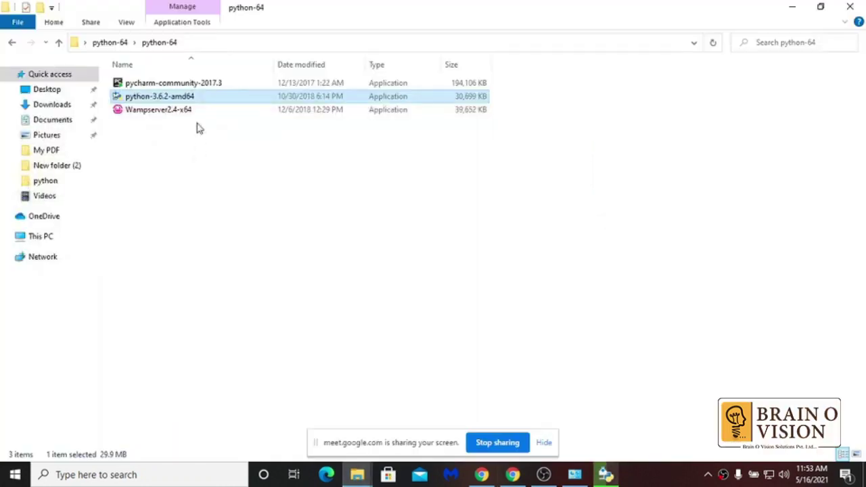
left_click(194, 84)
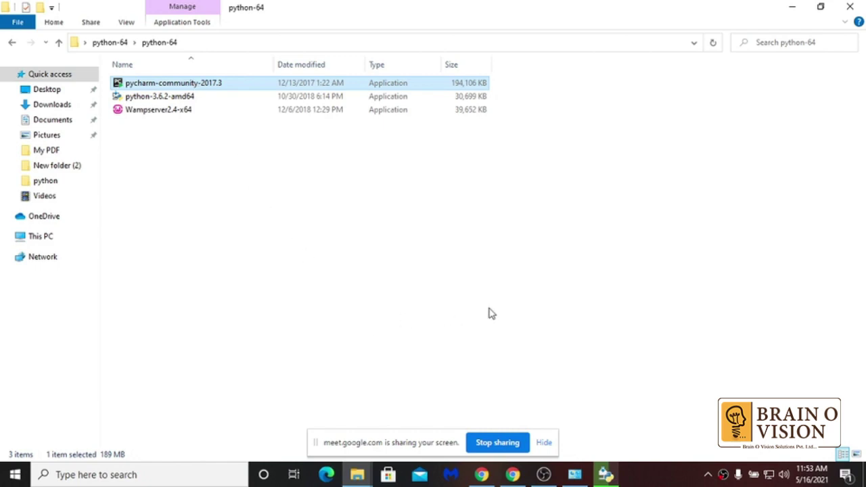
left_click(605, 474)
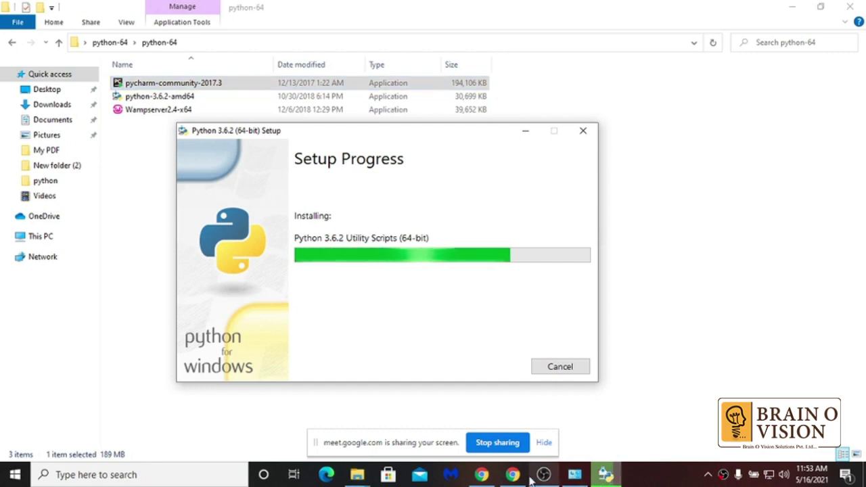
left_click(199, 89)
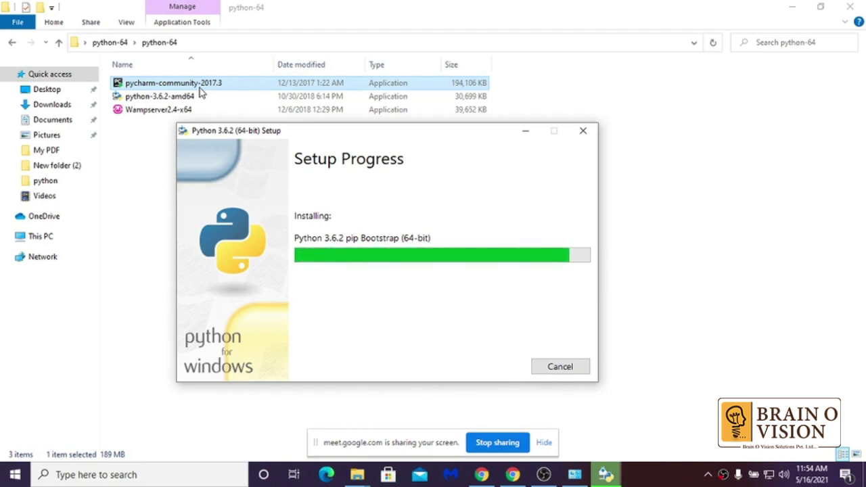
left_click(145, 111)
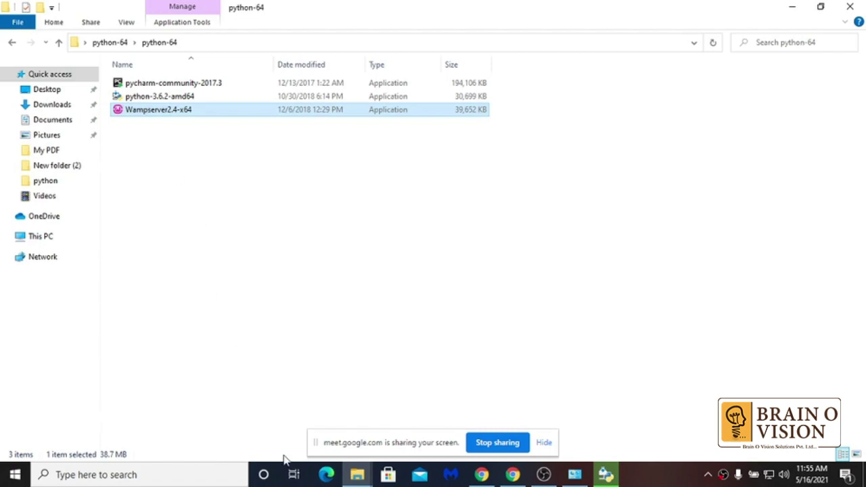
left_click(481, 474)
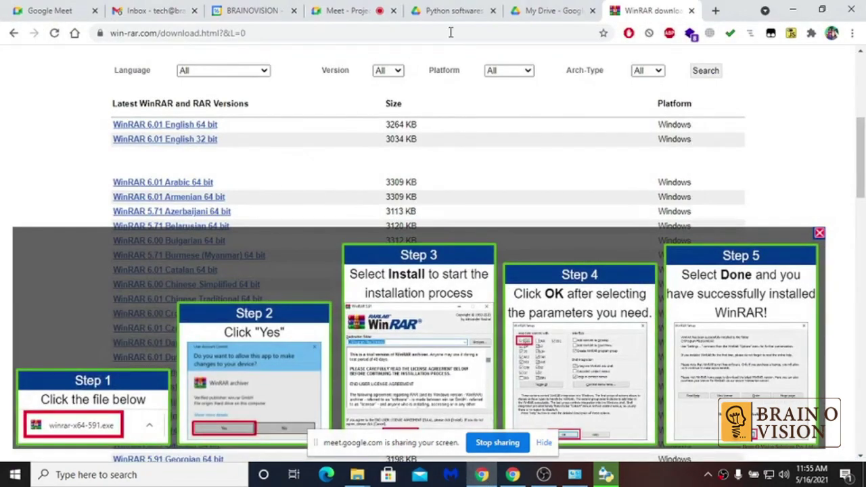
- Open the wamp error tools Drive folder, select the vc_redist.x64 installers, and open a new tab
left_click(464, 8)
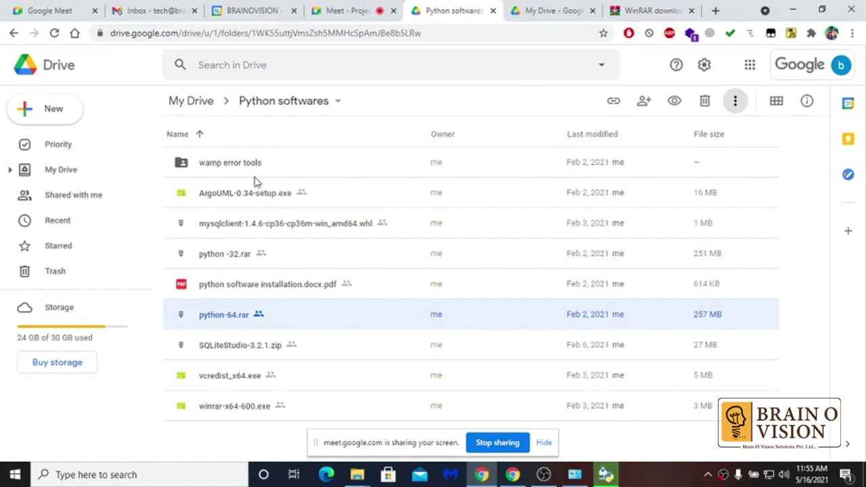
left_click(234, 169)
double_click(234, 169)
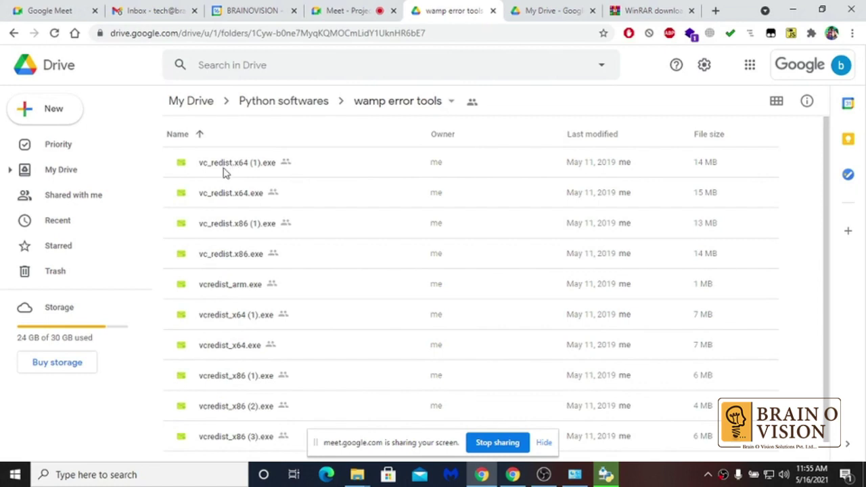
left_click(241, 165)
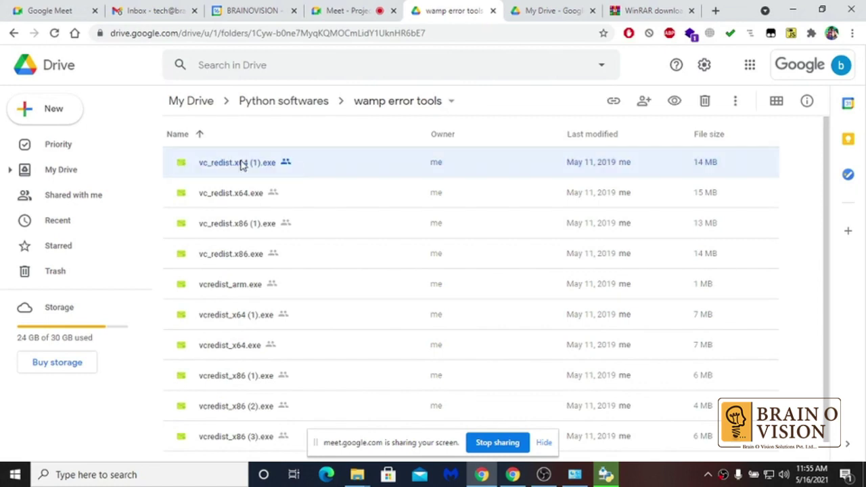
left_click(244, 195)
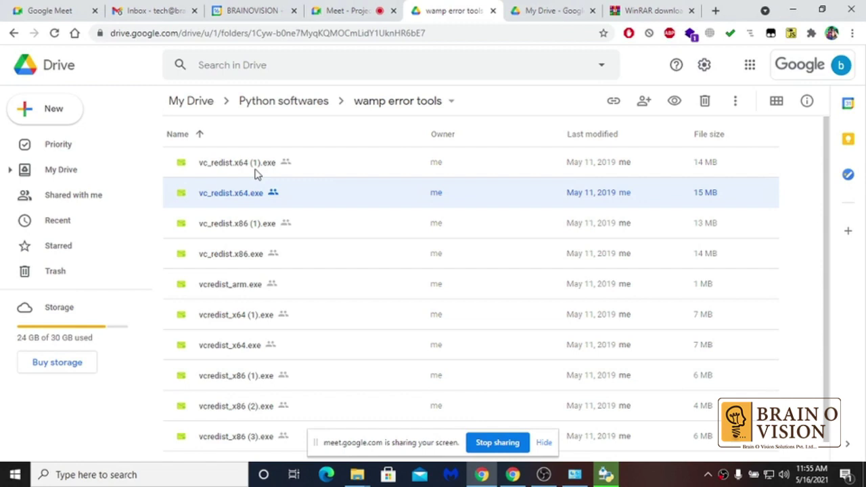
key("ctrl+t")
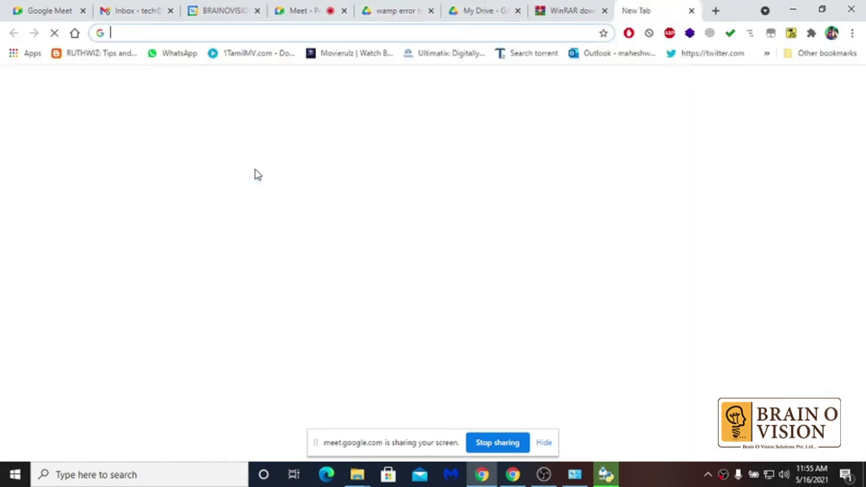
- Enter the search 'vc redist x64 2017' in the new tab, then go back to My Drive
type("c")
key("BackSpace")
type("vc")
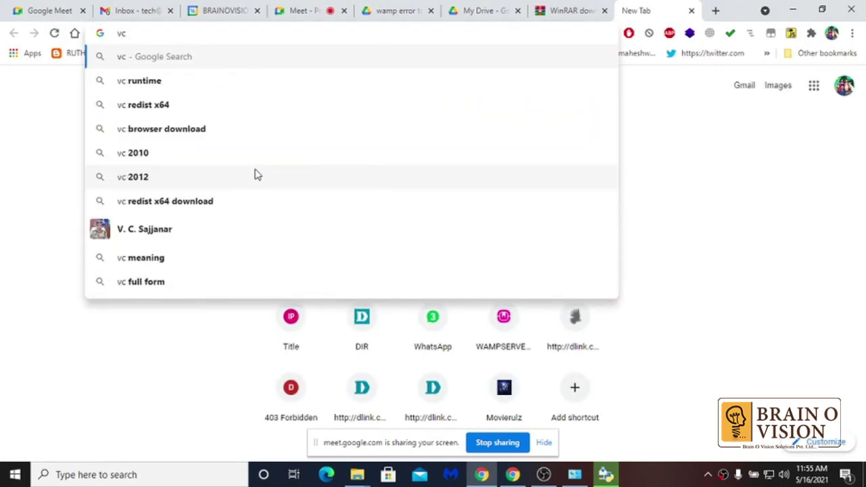
key("Down")
key("Down")
type("201")
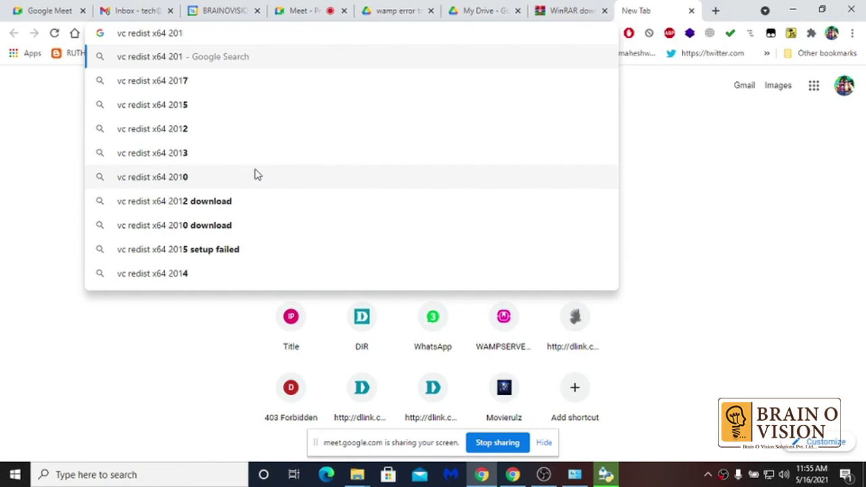
type("7")
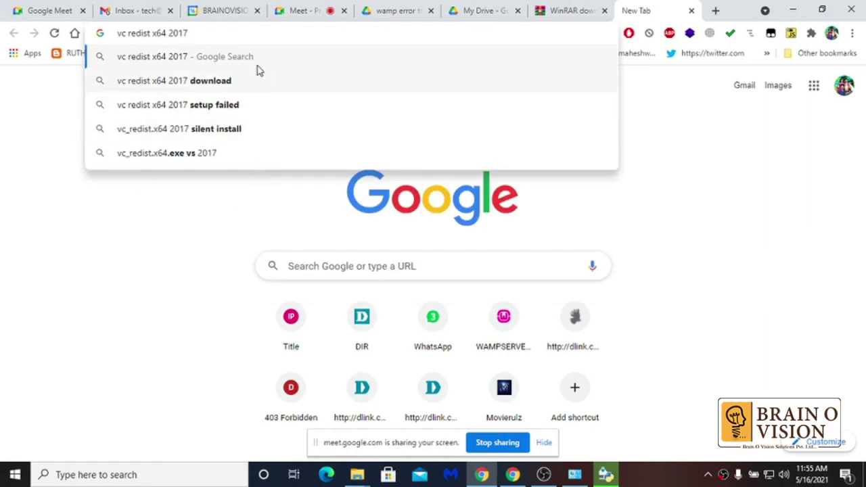
left_click(485, 10)
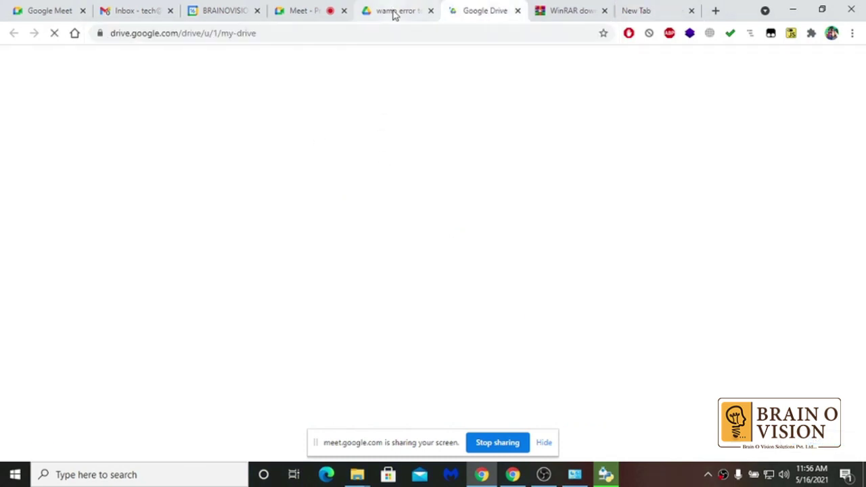
- Minimize Chrome and close the completed Python 3.6.2 'Setup was successful' dialog
left_click(395, 11)
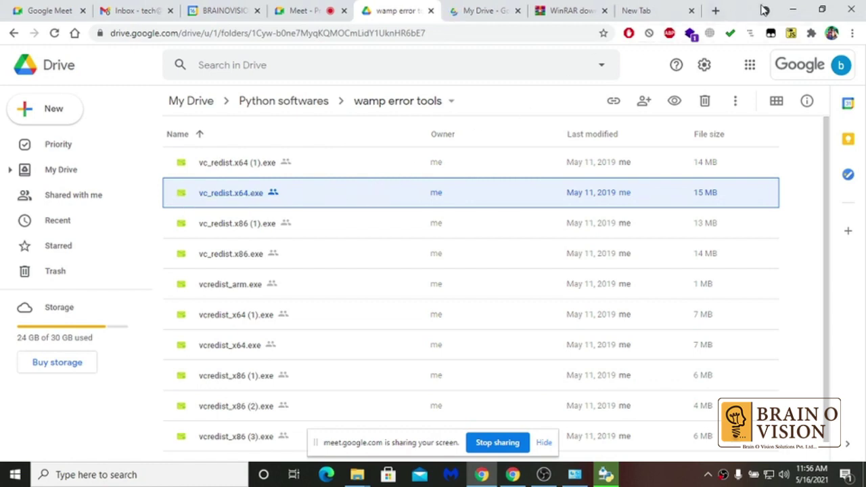
left_click(783, 10)
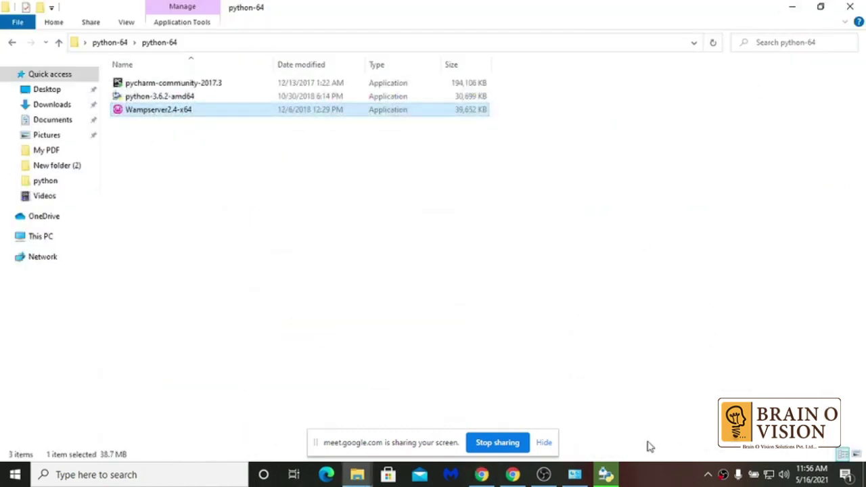
left_click(788, 10)
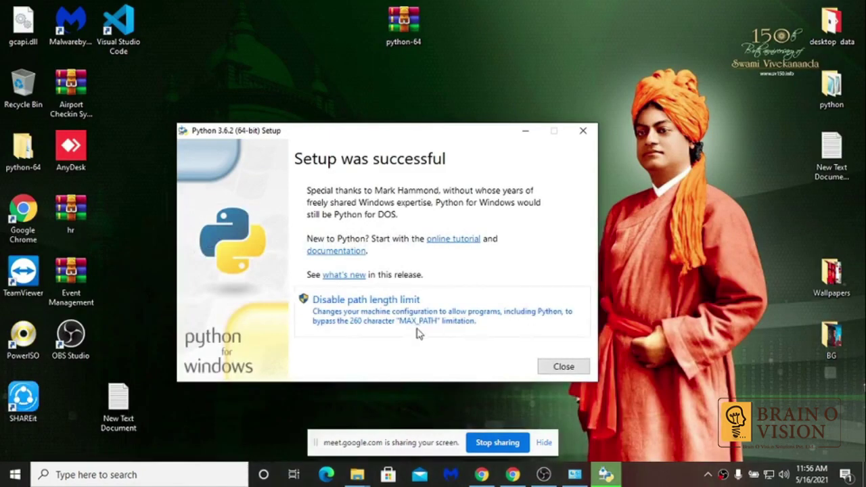
left_click(561, 365)
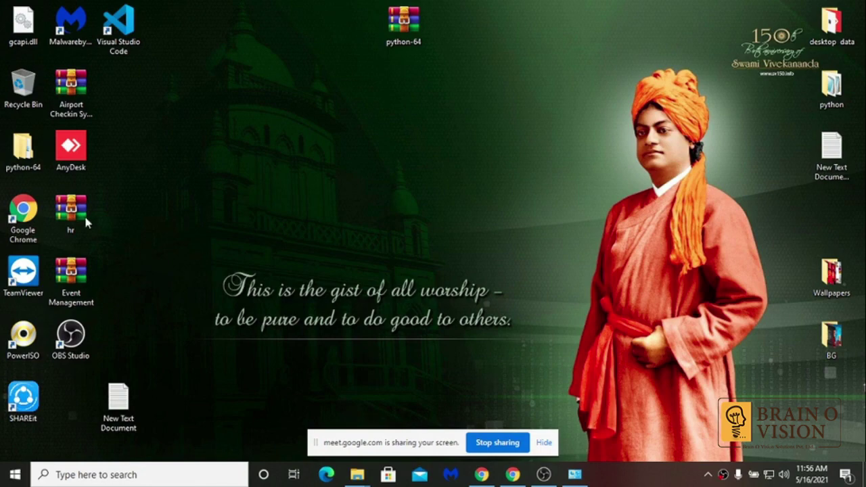
- Open the inner python-64 folder from the desktop and run the pycharm-community-2017.3 installer
double_click(27, 153)
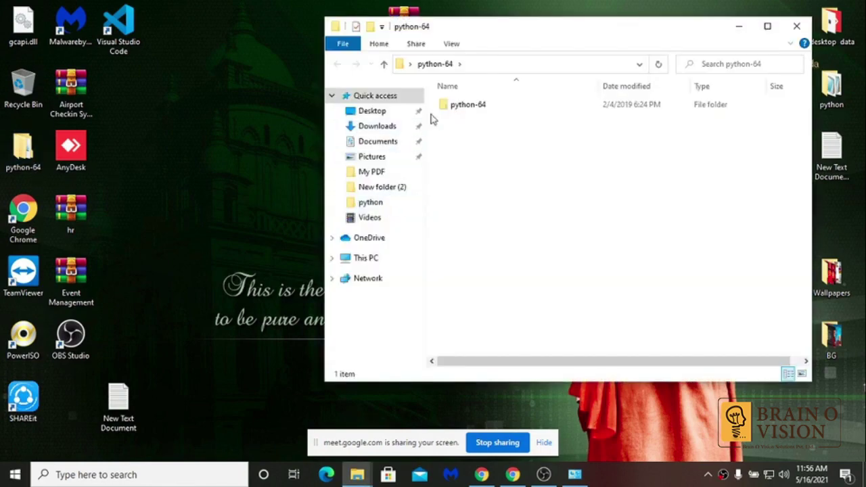
left_click(452, 109)
double_click(452, 110)
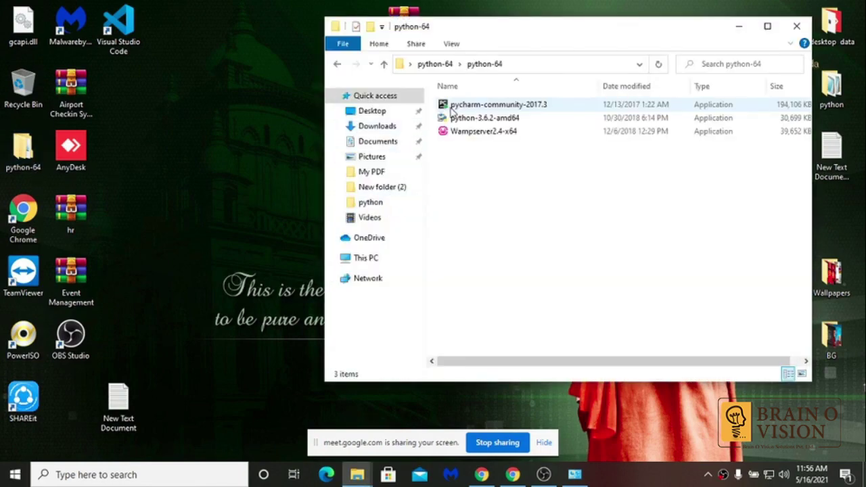
double_click(451, 106)
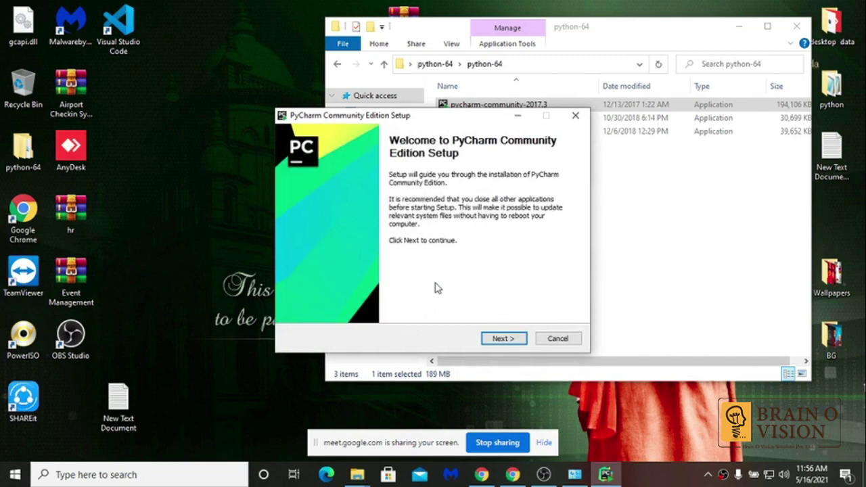
- Keep the default install folder and JetBrains Start Menu folder, add a 64-bit launcher shortcut, and install PyCharm
left_click(504, 340)
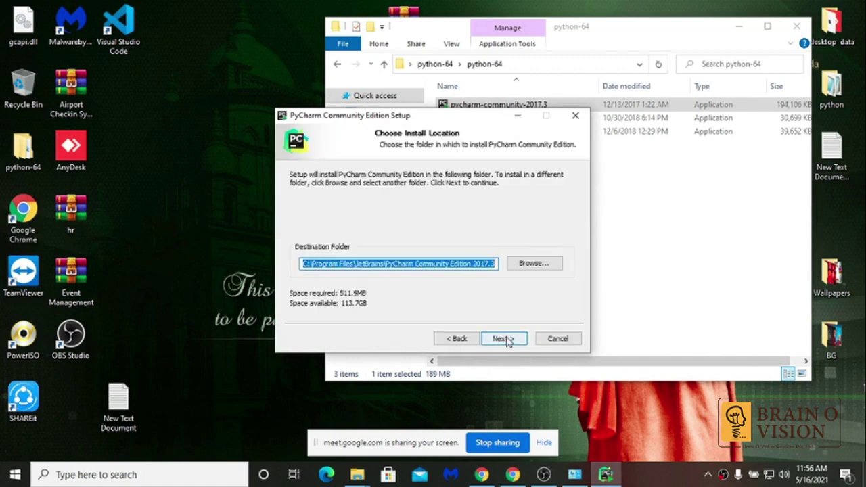
left_click(400, 264)
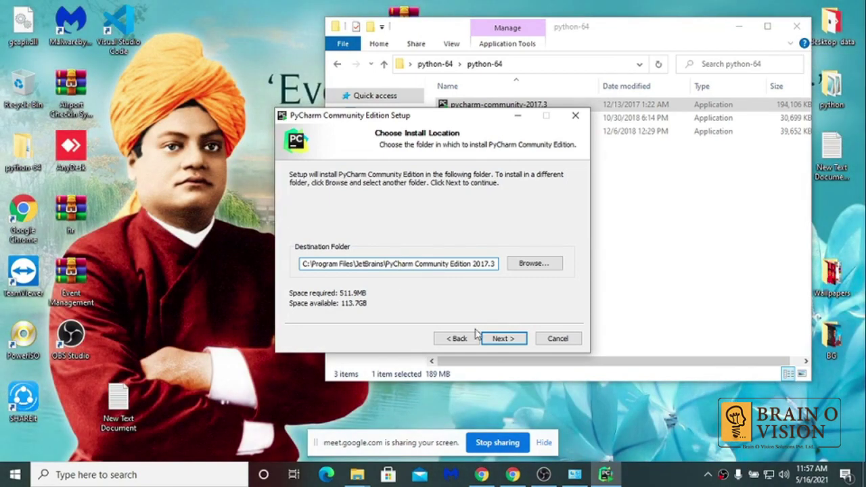
left_click(516, 340)
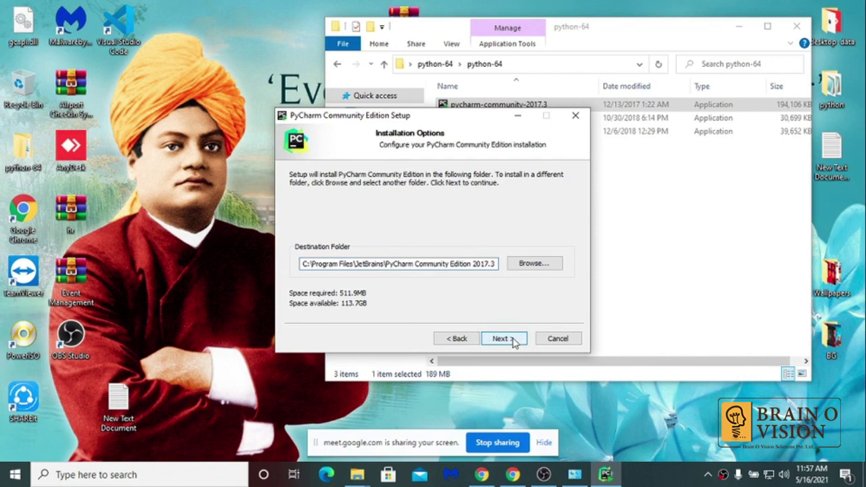
left_click(509, 340)
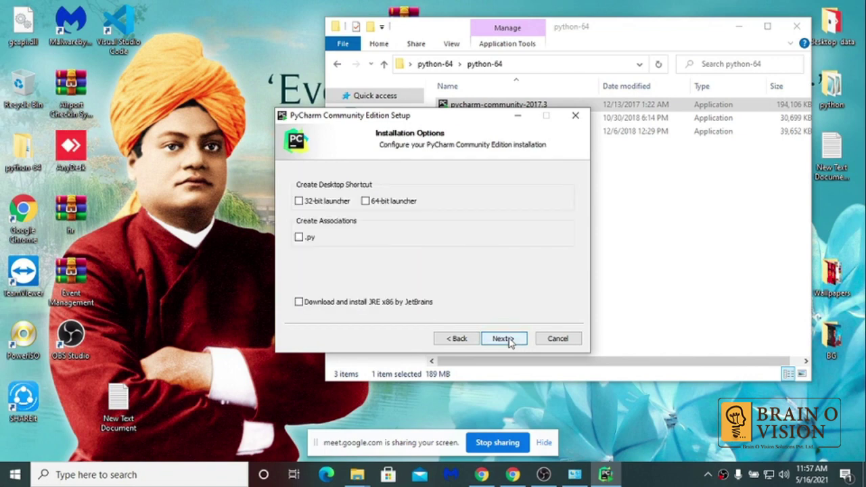
left_click(366, 206)
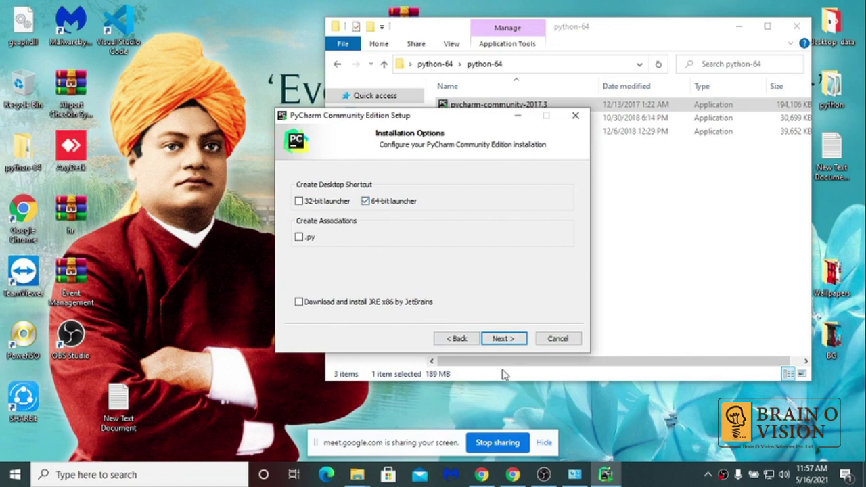
left_click(502, 339)
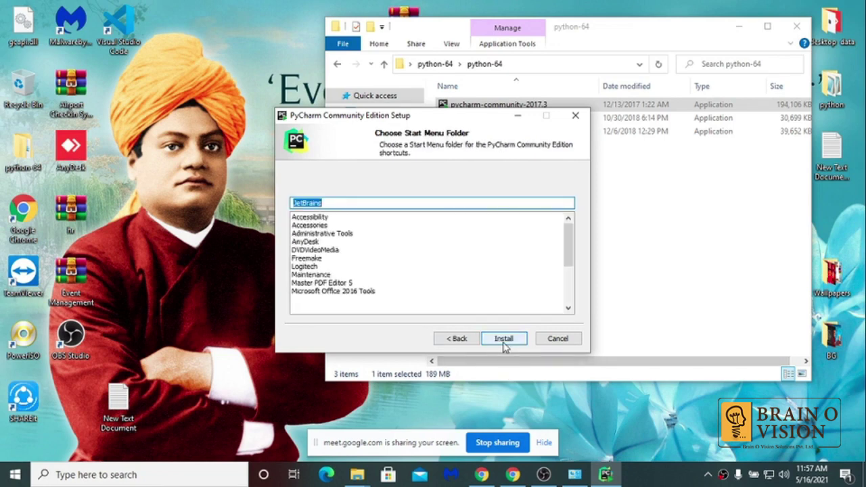
left_click(503, 341)
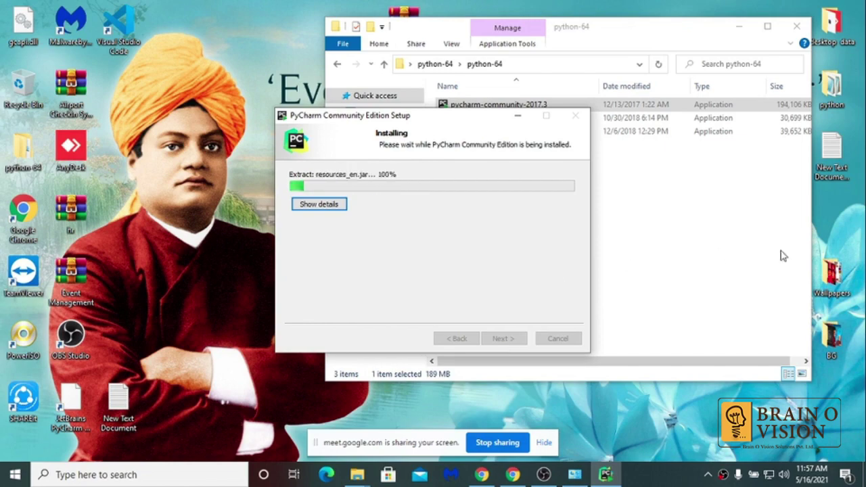
- Close the python-64 folder window, then finish PyCharm setup once extraction completes
left_click(802, 31)
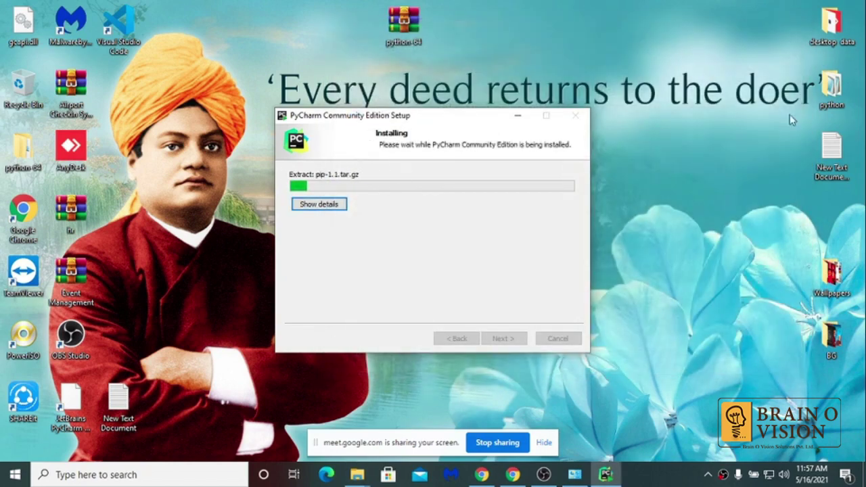
left_click_drag(478, 126, 592, 175)
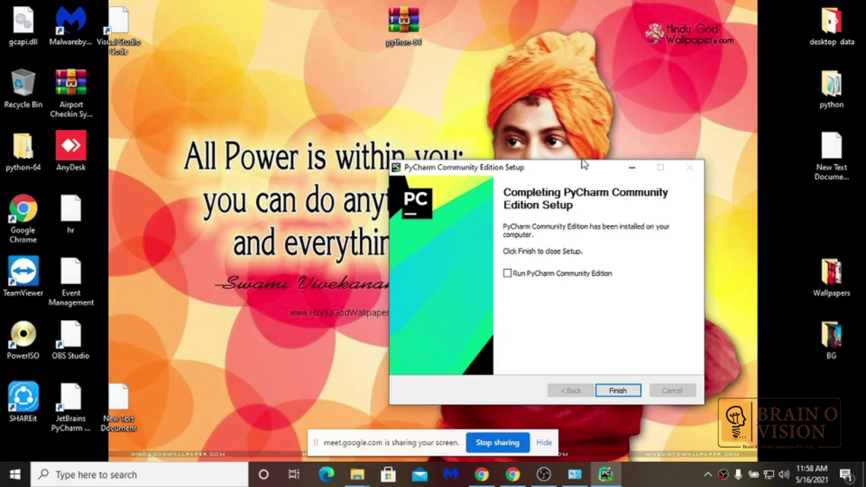
left_click(615, 390)
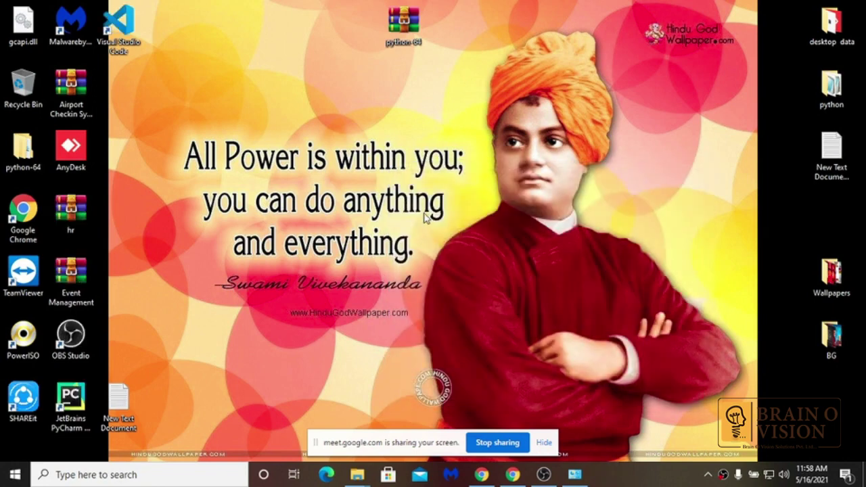
- Close the duplicate python-64 window, restore the other, and run the Wampserver2.4-x64 installer
left_click(19, 152)
mouse_move(358, 477)
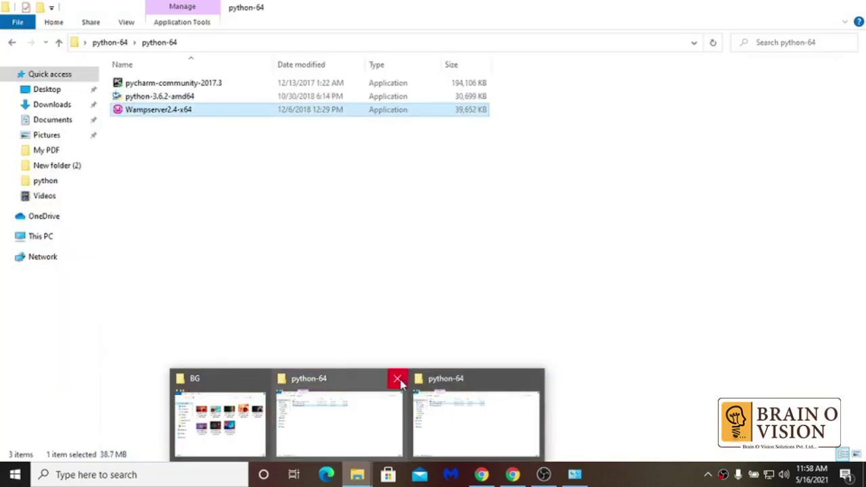
left_click(398, 379)
left_click(400, 399)
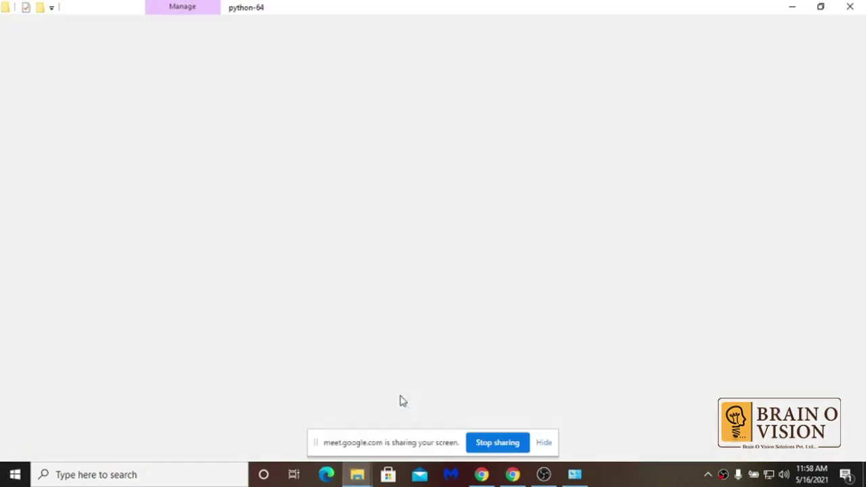
double_click(130, 111)
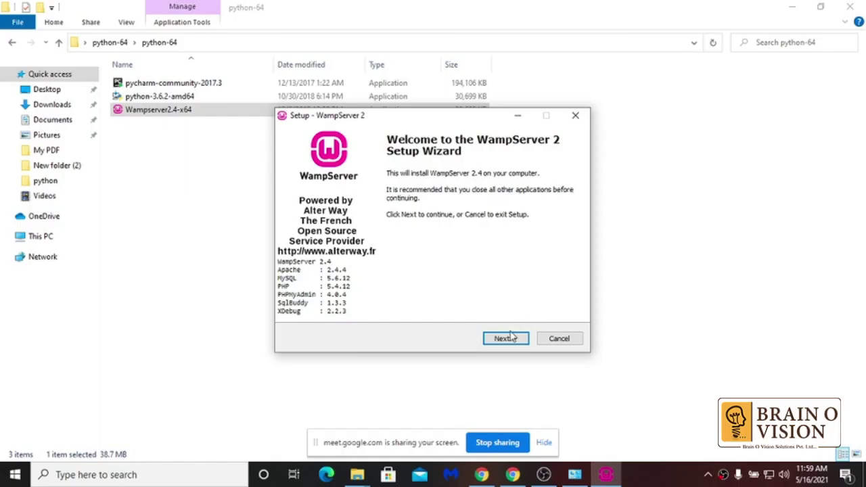
- Accept the WampServer license and install into the existing c:\wamp folder without extra shortcut icons
left_click(506, 338)
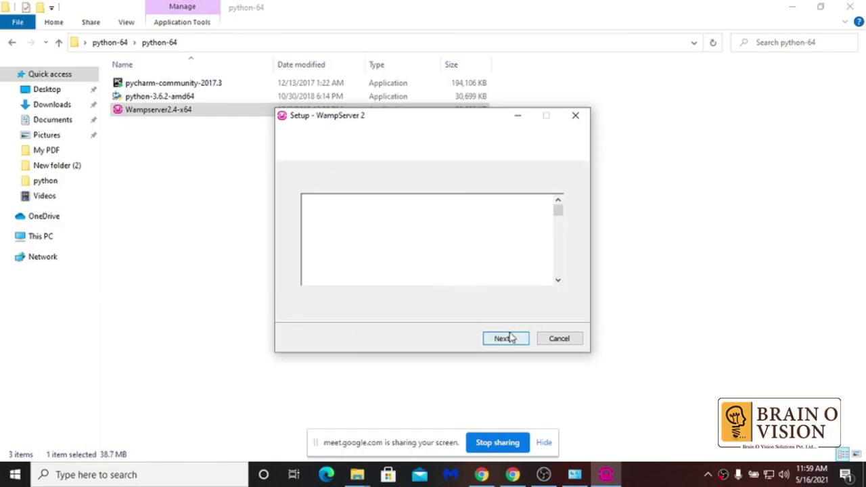
left_click(372, 301)
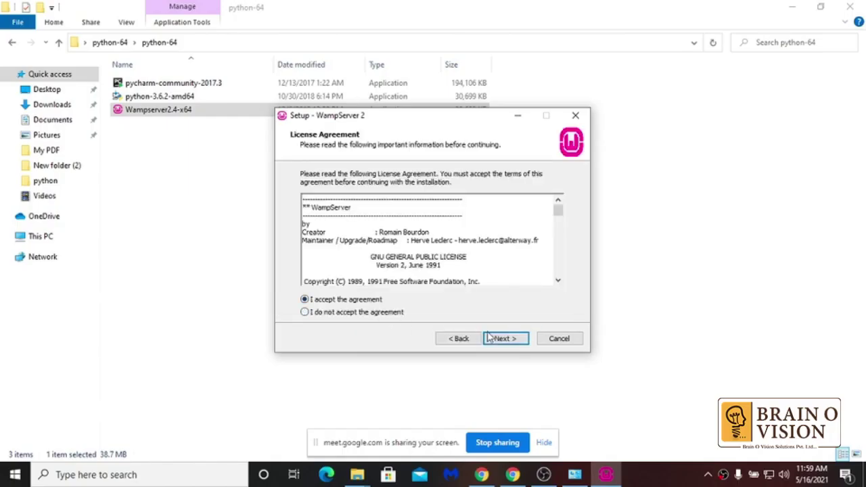
left_click(502, 338)
left_click(502, 338)
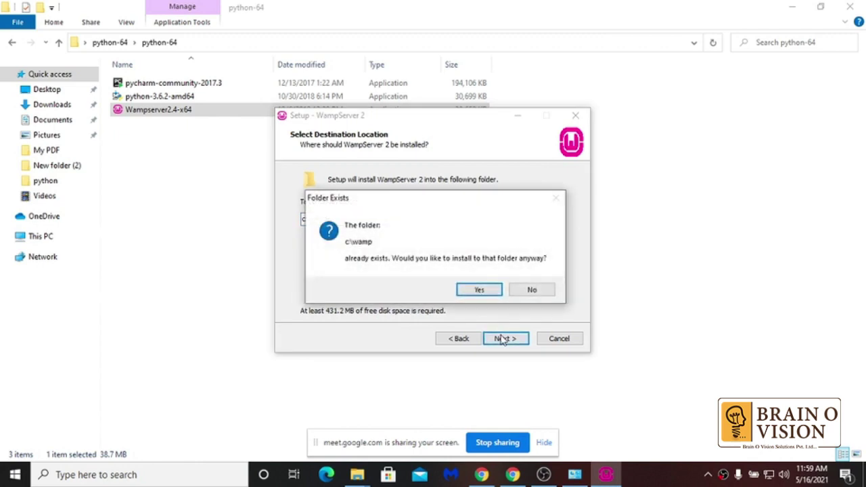
left_click(489, 291)
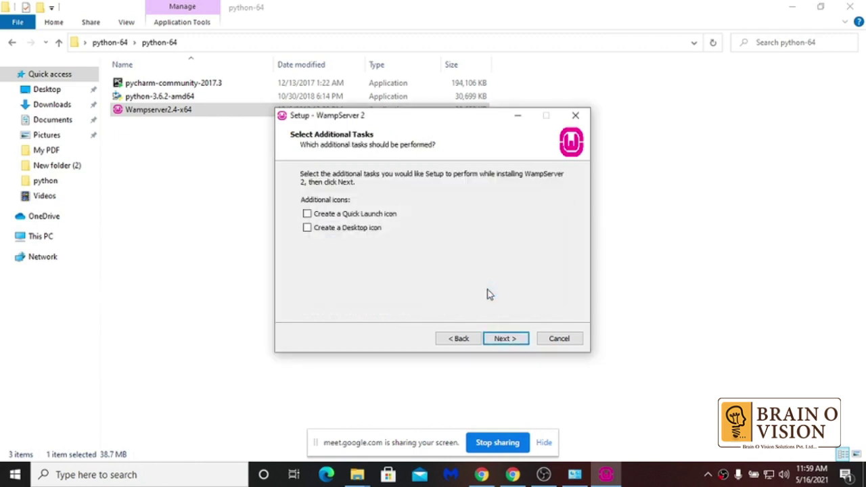
left_click(509, 339)
left_click(509, 340)
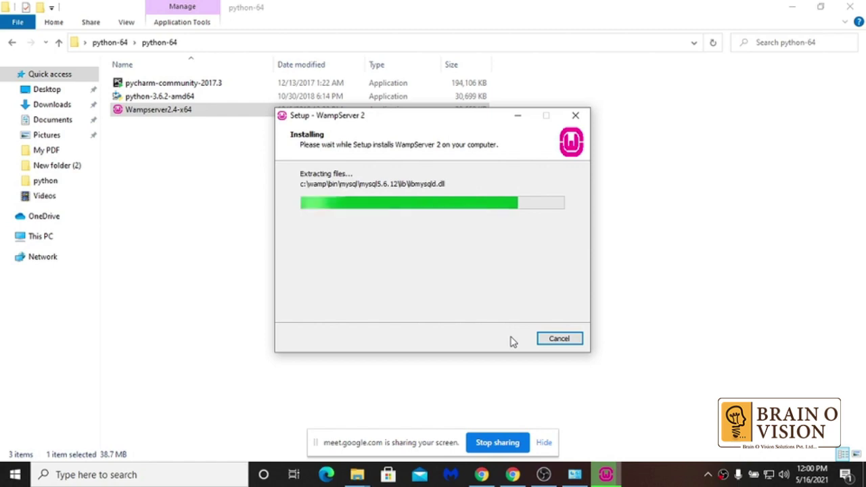
- Launch services.msc from Run, then accept the default browser and the new WampServer homepage
key("super+r")
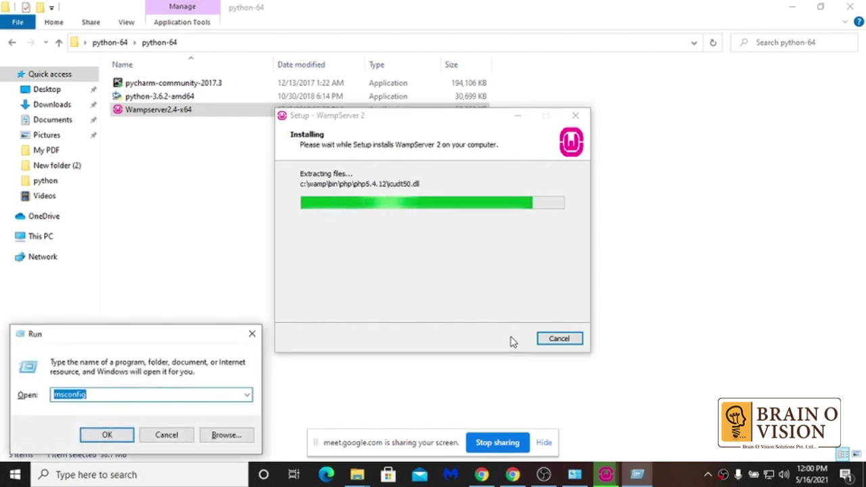
type("serv")
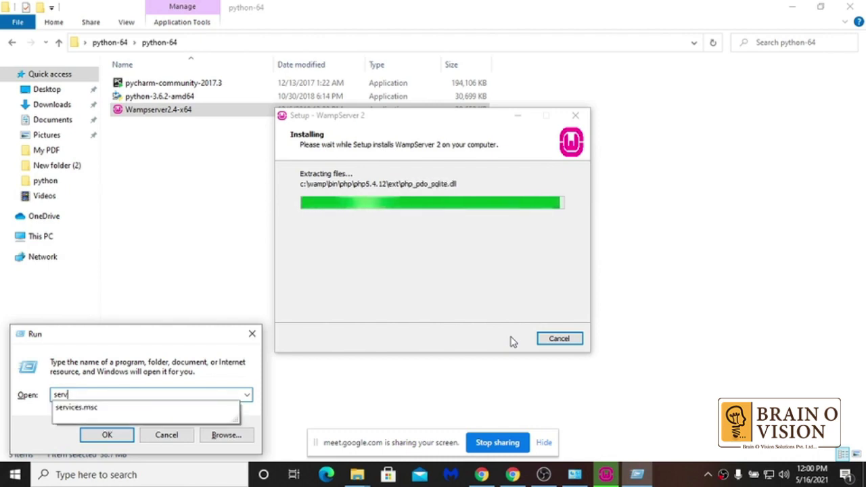
key("Down")
key("Return")
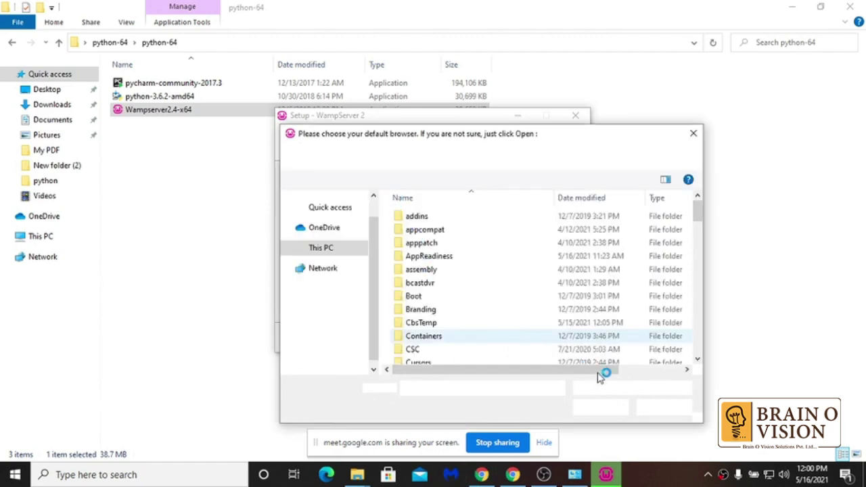
left_click(606, 407)
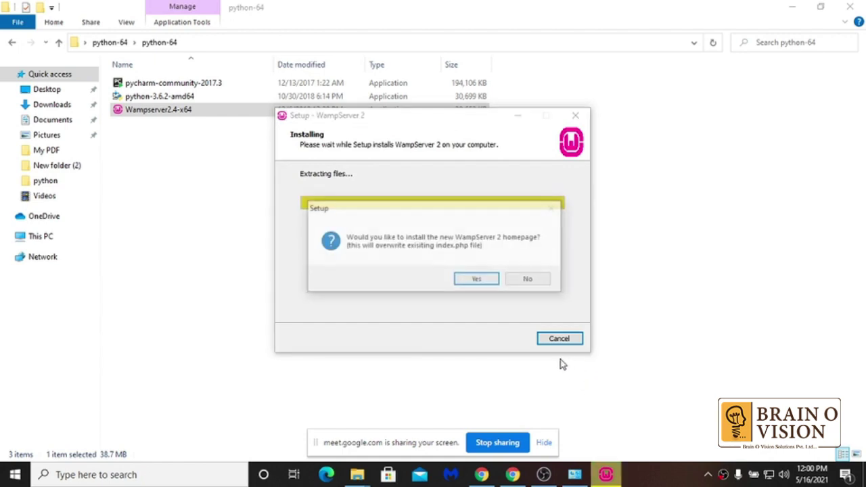
left_click(468, 280)
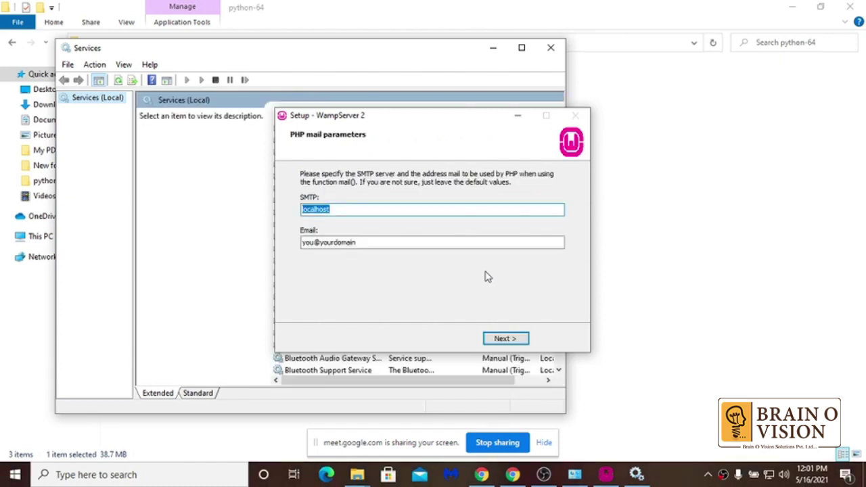
- Keep the localhost SMTP mail defaults and finish setup with WampServer 2 launching
left_click(519, 340)
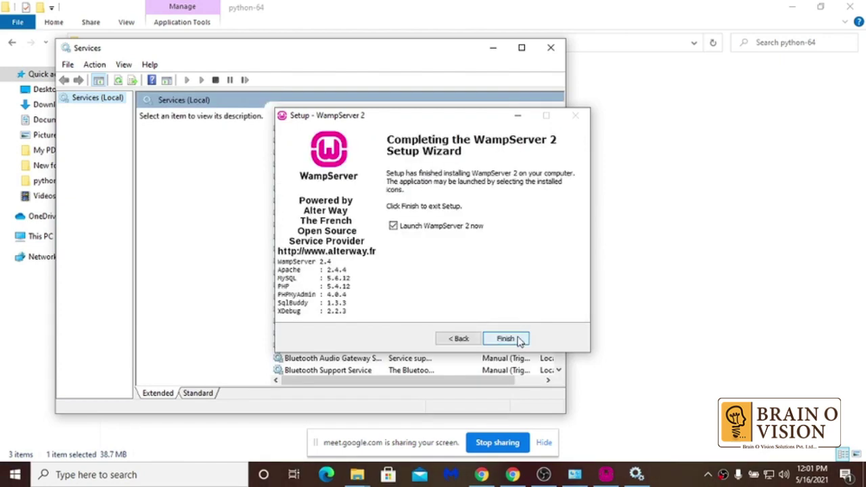
left_click(506, 339)
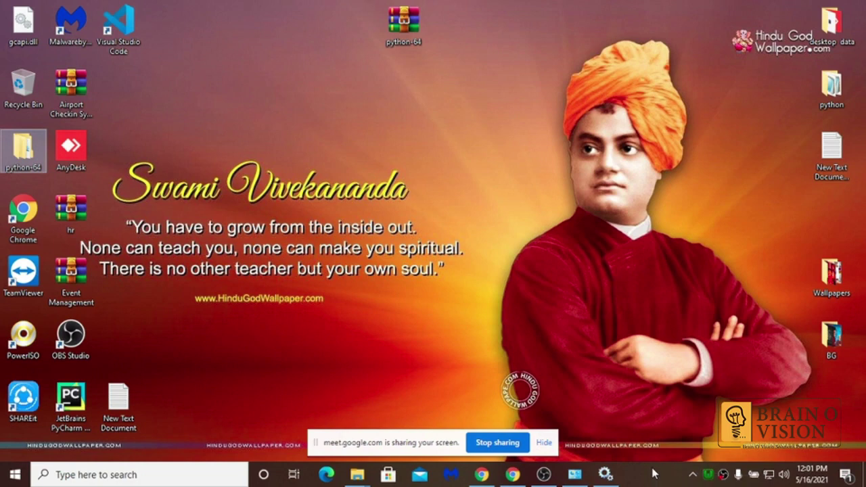
left_click(705, 474)
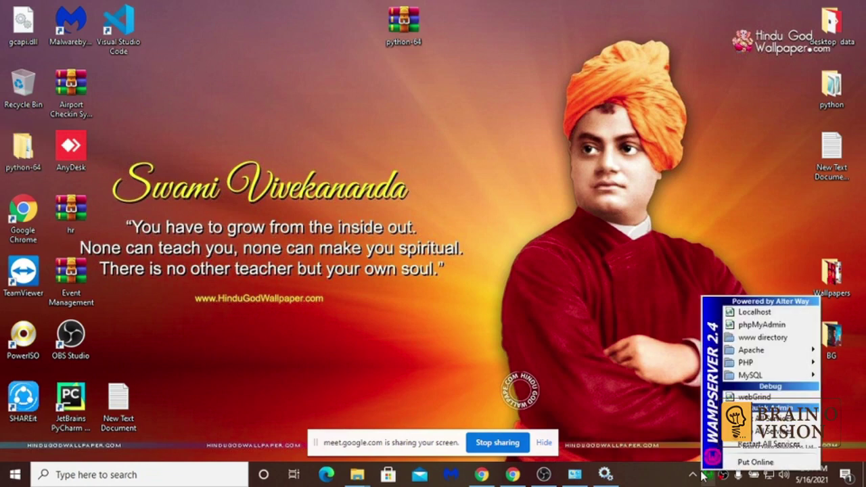
left_click(538, 249)
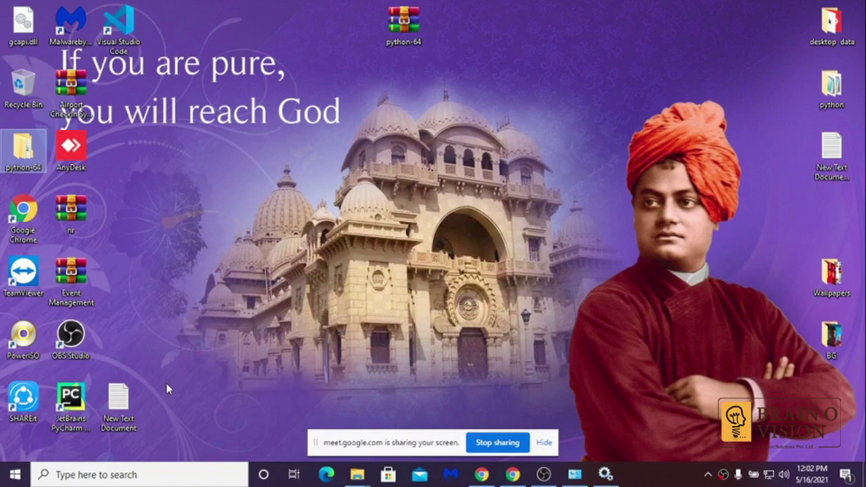
- In New Text Document, write 80, 8080, teamviewer, skype and anitrvirus on separate lines
double_click(109, 399)
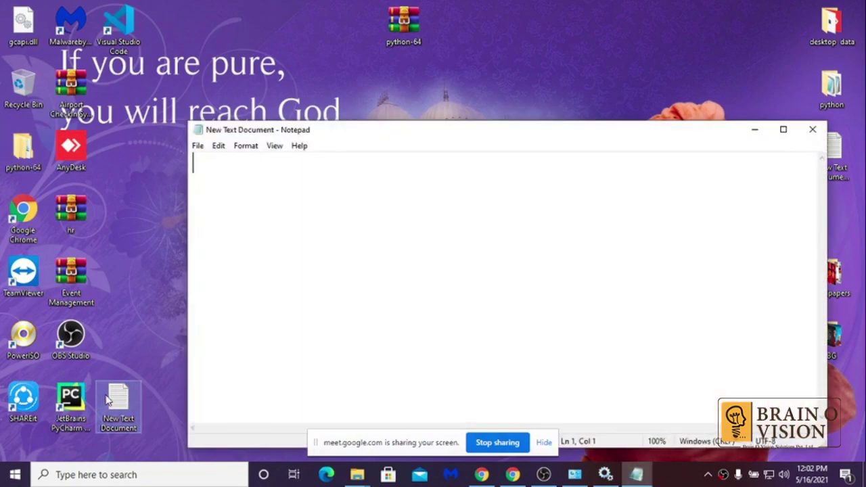
type("80")
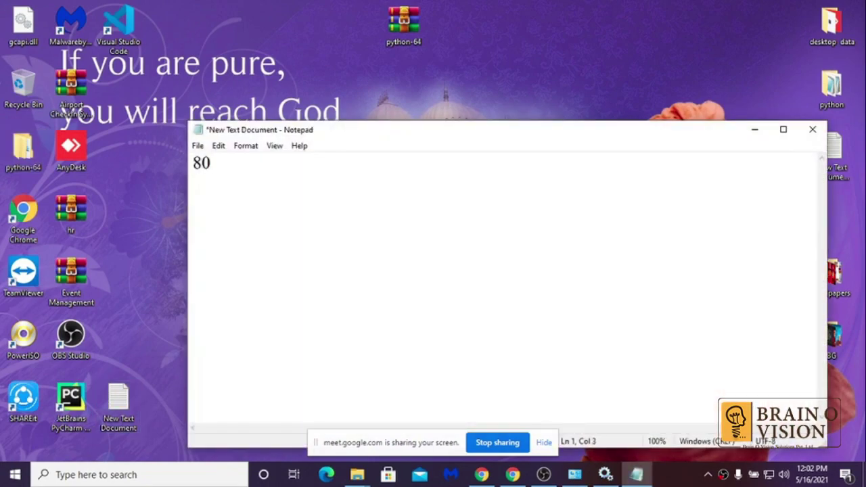
key("Return")
type("8080")
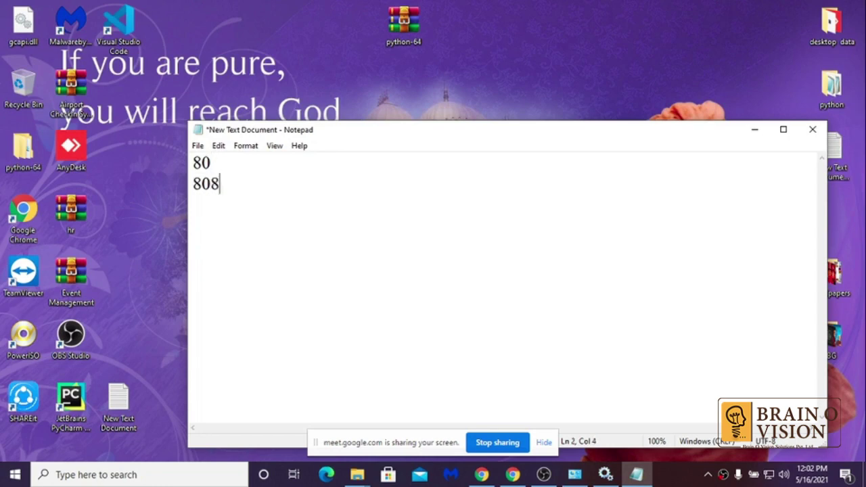
key("Return")
type("teamviewe")
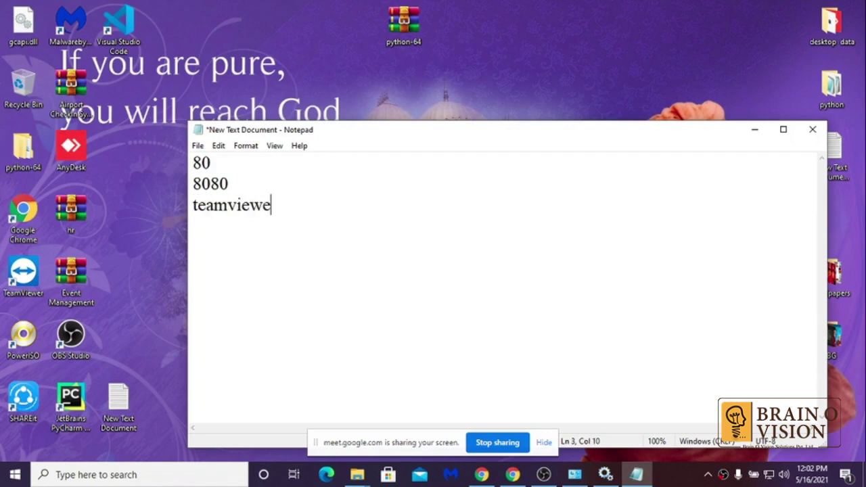
type("r")
key("Return")
type("skype")
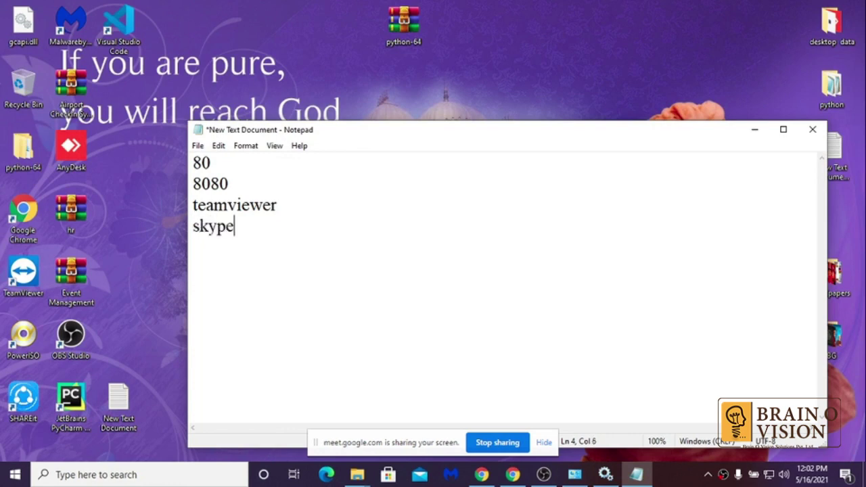
key("Return")
type("anitrvirus")
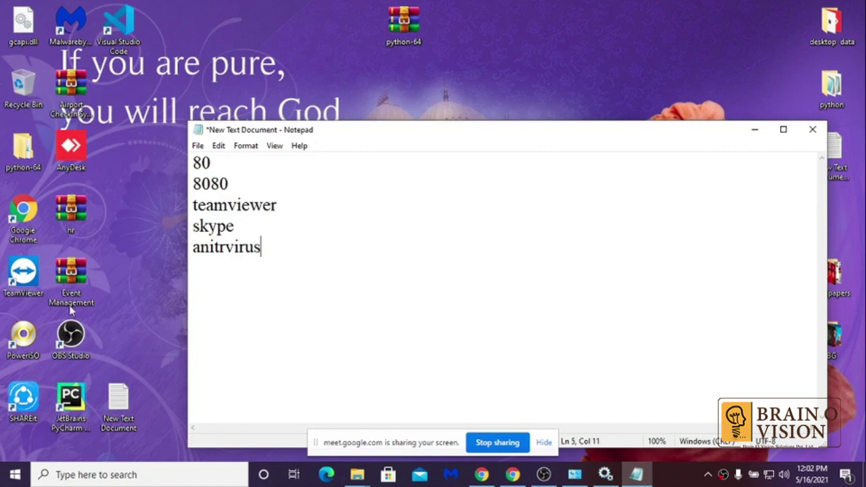
- Highlight the port and program-name lines, then close the note without saving
left_click(200, 163)
left_click_drag(191, 205, 269, 250)
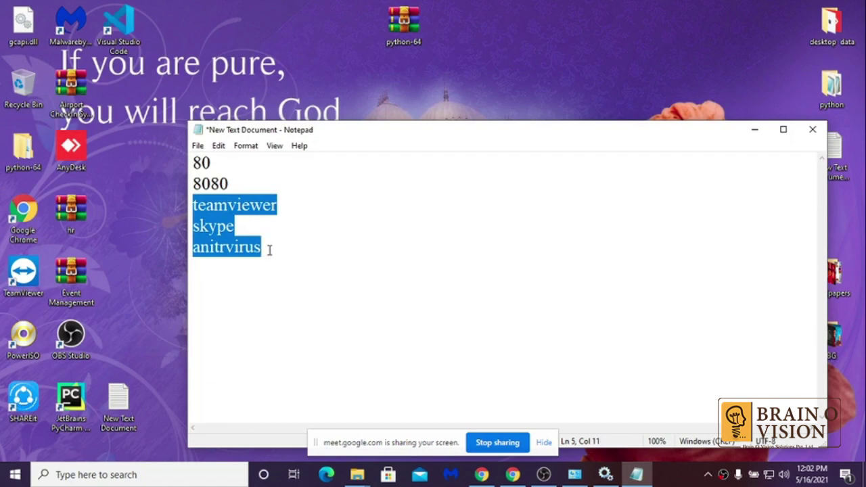
left_click_drag(240, 178, 187, 166)
left_click(192, 203)
left_click_drag(192, 203, 261, 248)
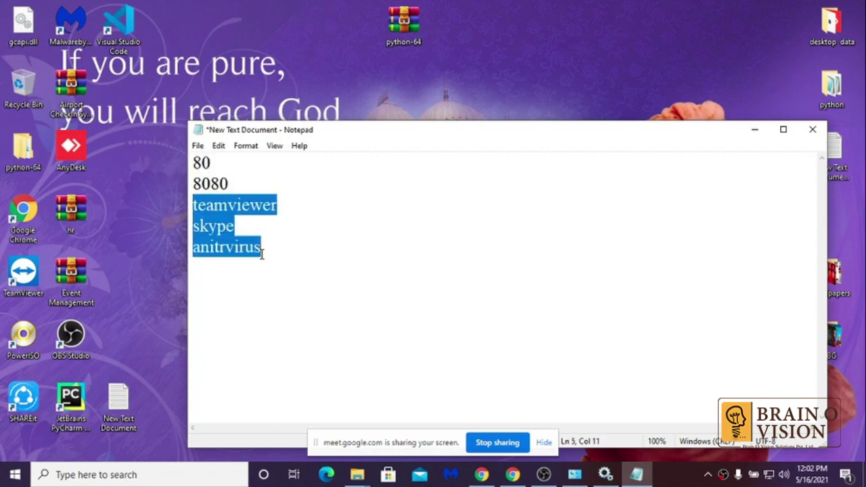
left_click(812, 129)
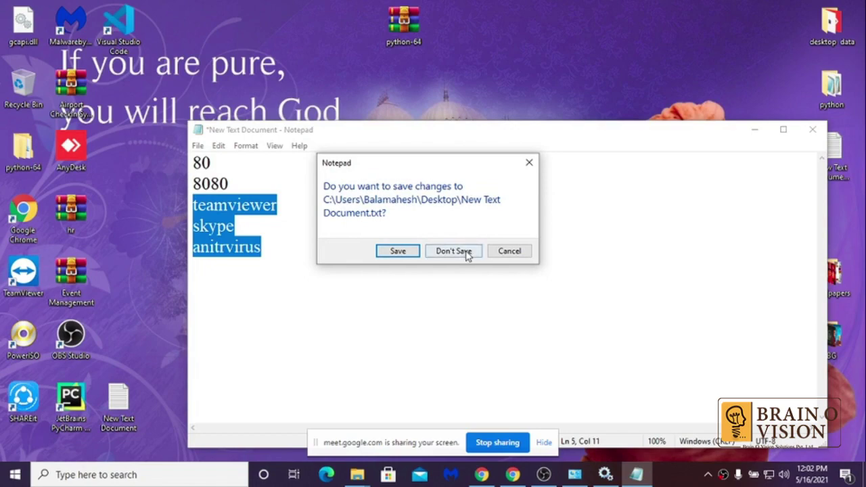
left_click(455, 252)
left_click(709, 475)
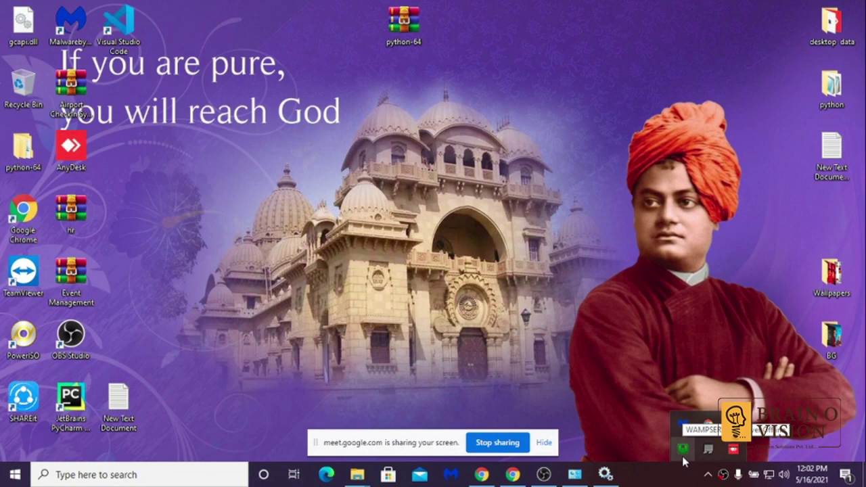
- Stop all WampServer services from the tray control menu
left_click(681, 448)
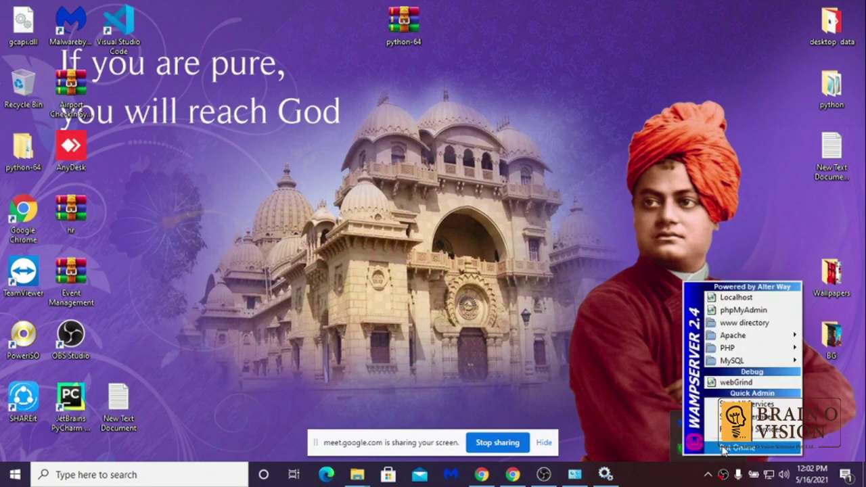
left_click(722, 449)
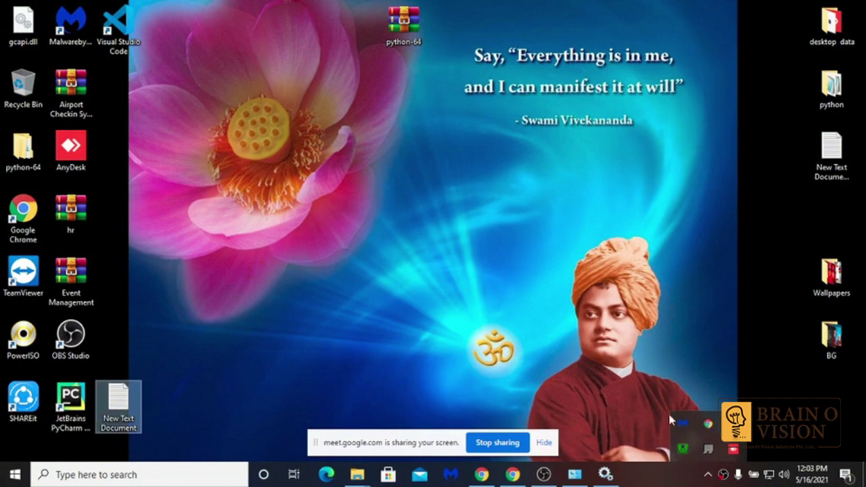
left_click(682, 453)
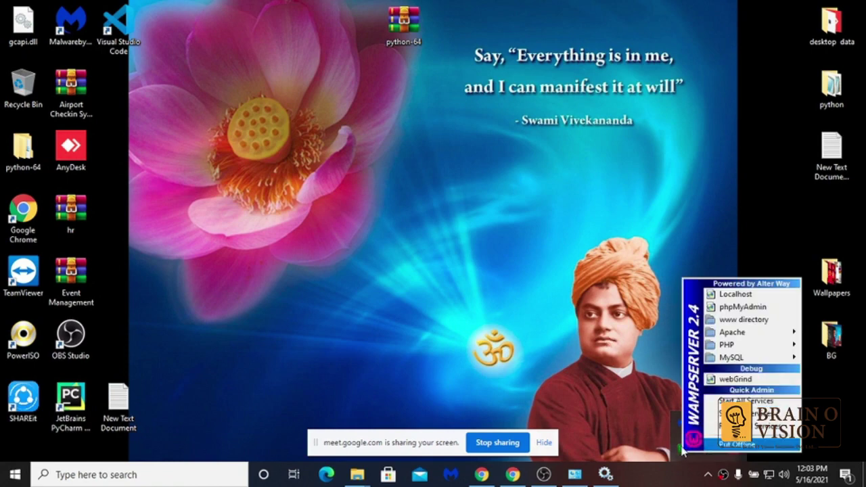
left_click(657, 434)
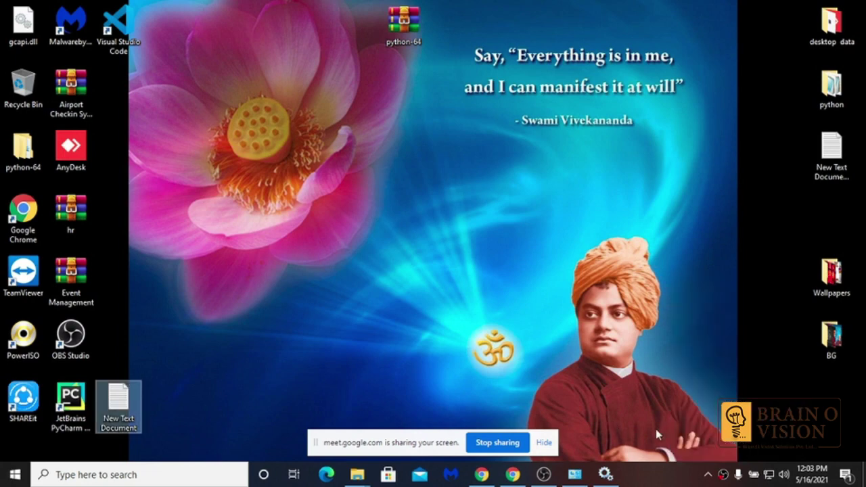
left_click(708, 474)
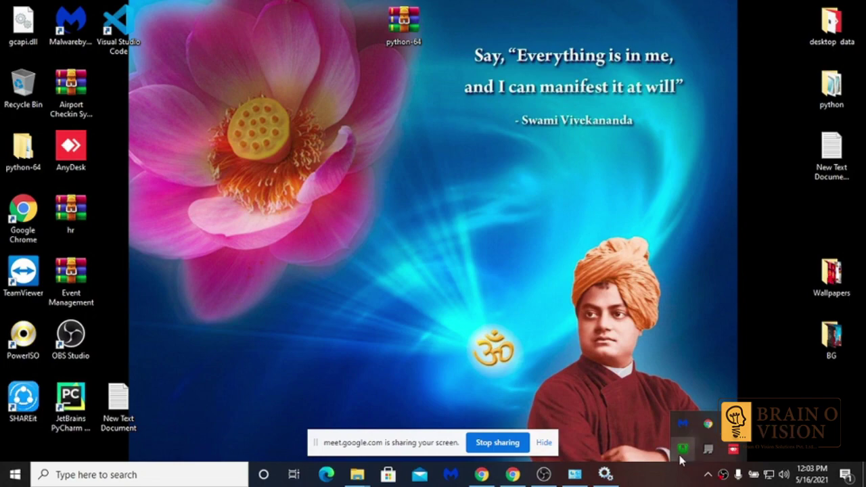
mouse_move(579, 473)
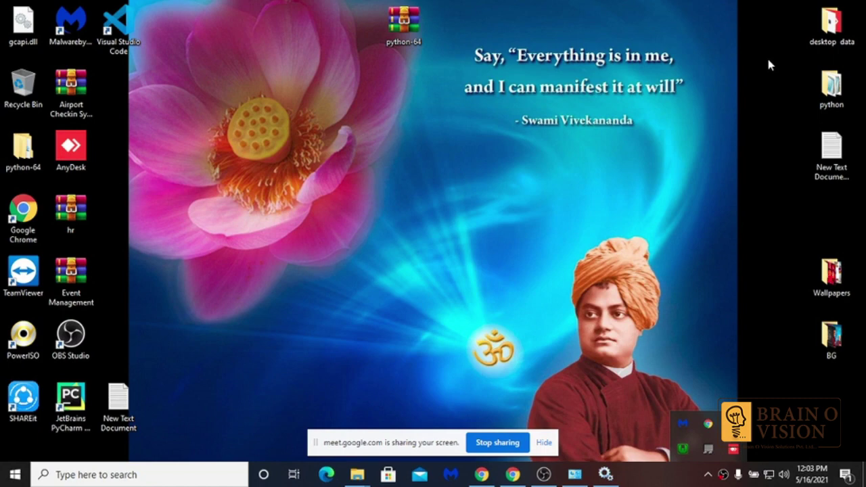
left_click(684, 450)
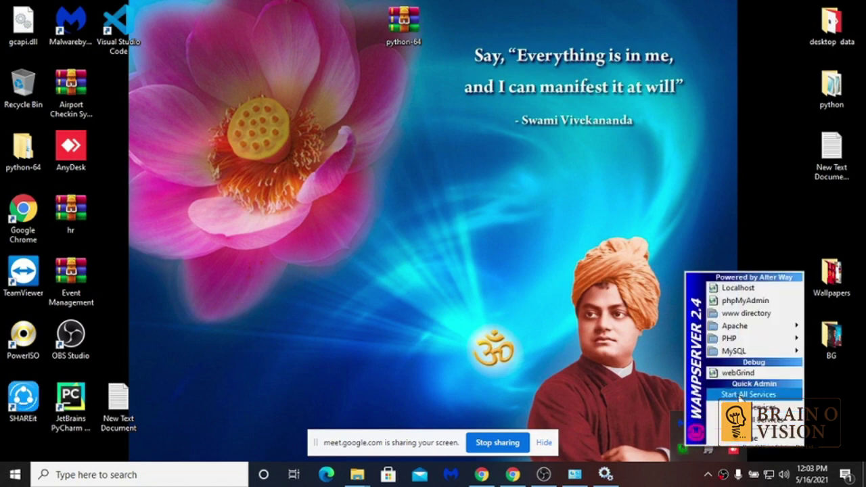
left_click(751, 407)
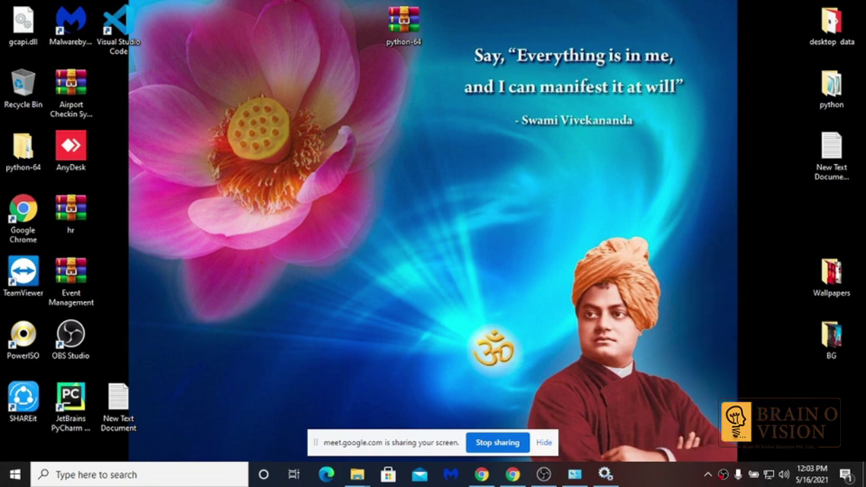
- Reopen the WampServer tray menu to the Apache submenu showing httpd.conf
left_click(708, 475)
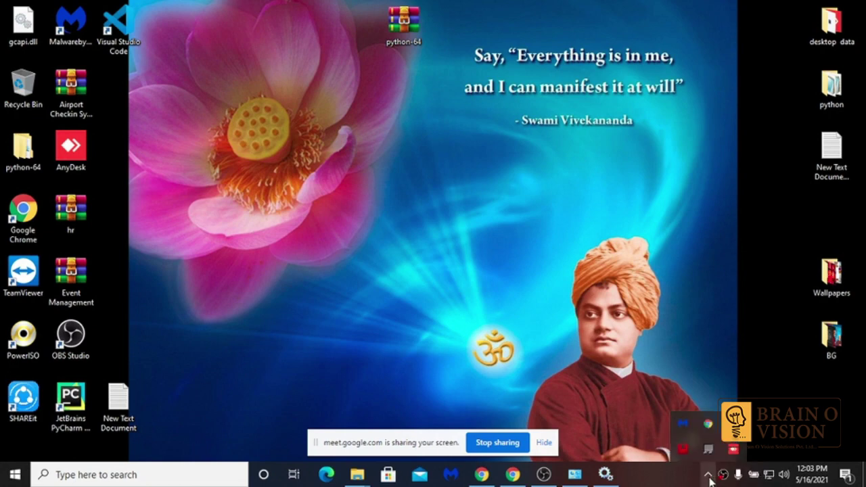
left_click(683, 449)
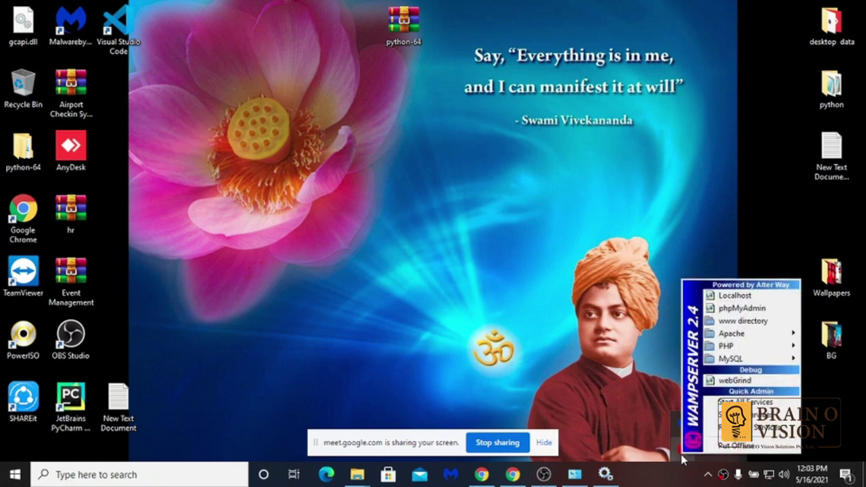
mouse_move(713, 345)
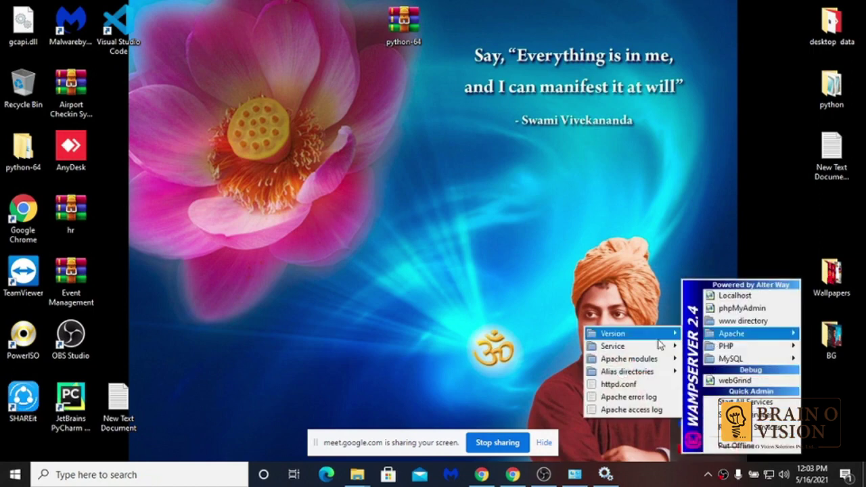
- Open httpd.conf in Notepad and find the first occurrence of 80
left_click(629, 384)
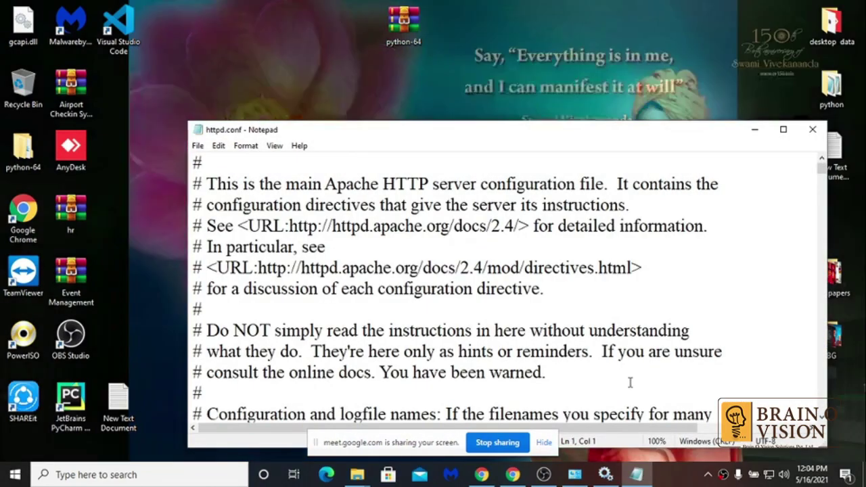
key("ctrl+f")
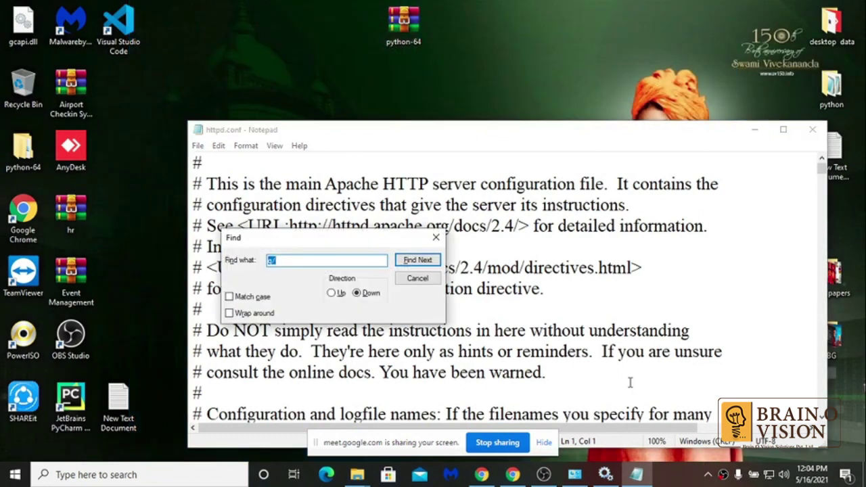
type("80")
key("Return")
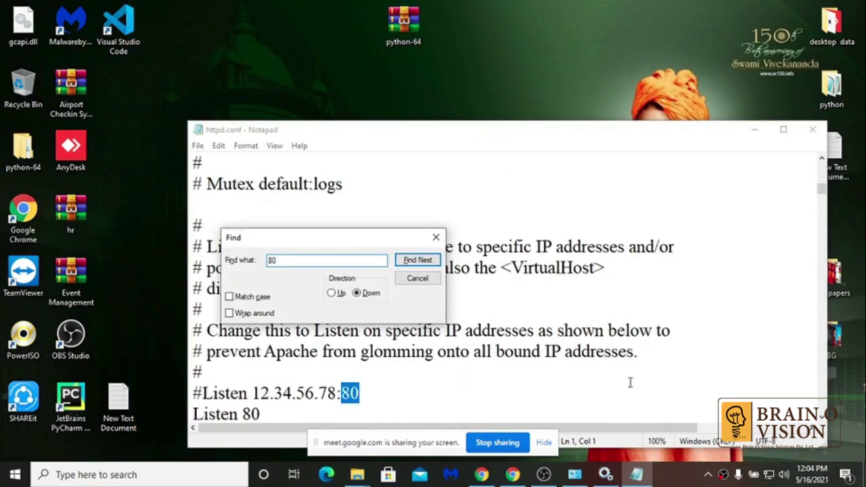
key("Escape")
left_click_drag(494, 134, 473, 85)
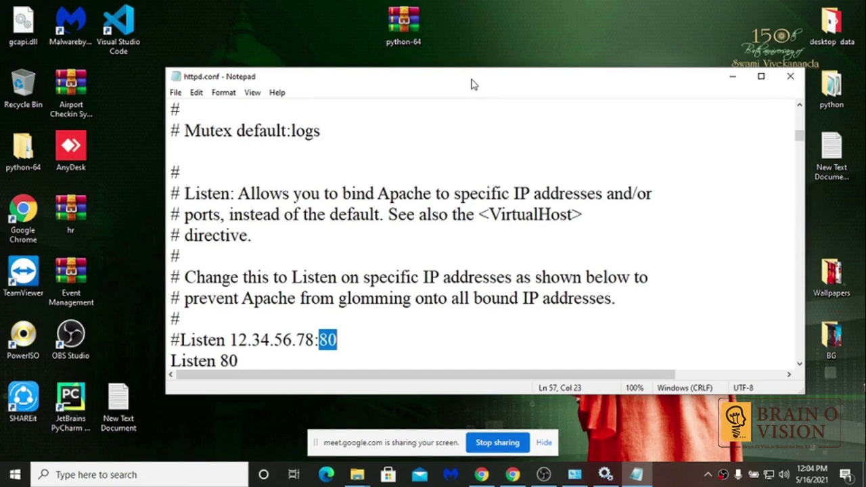
- Change the Listen port entries from 80 to 1234, then close Notepad without saving
left_click(339, 341)
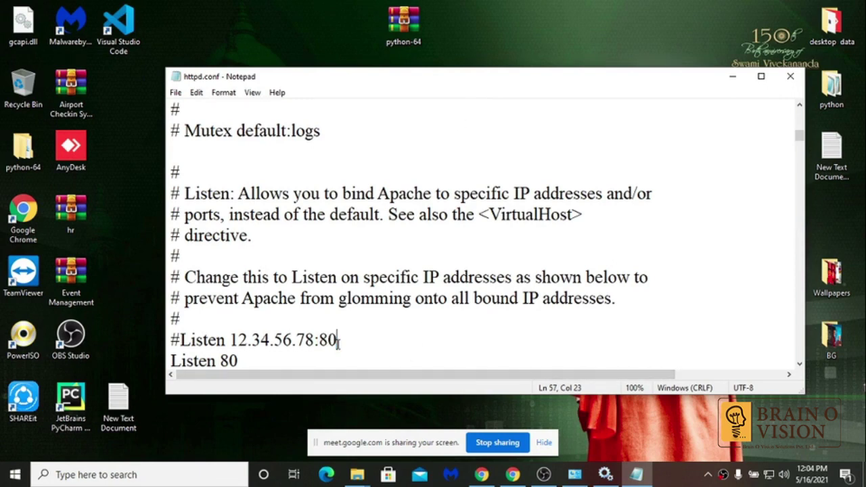
key("BackSpace")
key("BackSpace")
type("12")
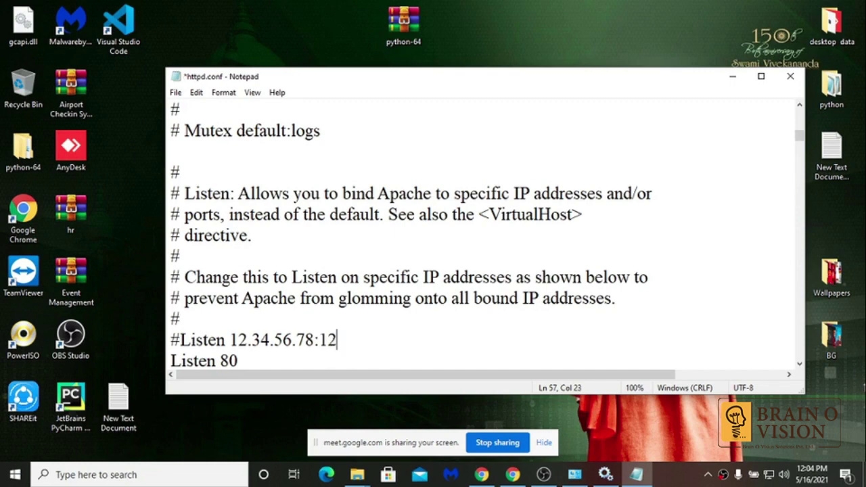
type("34")
left_click(272, 357)
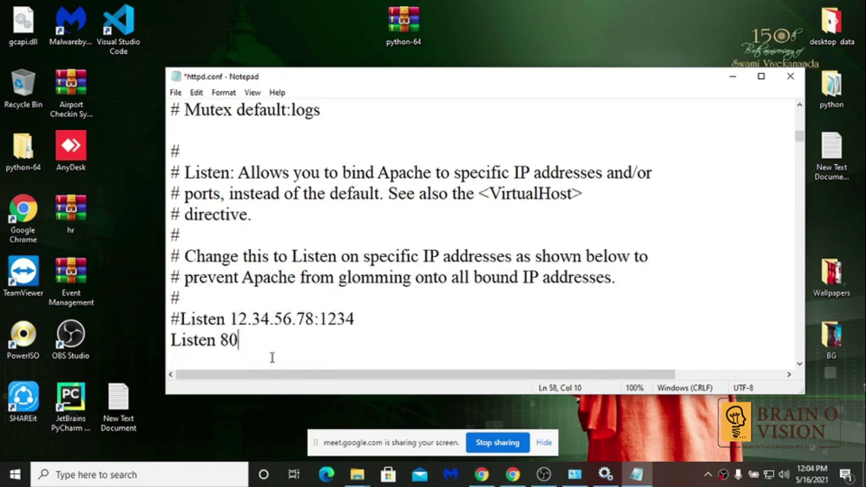
key("BackSpace")
key("BackSpace")
type("1234")
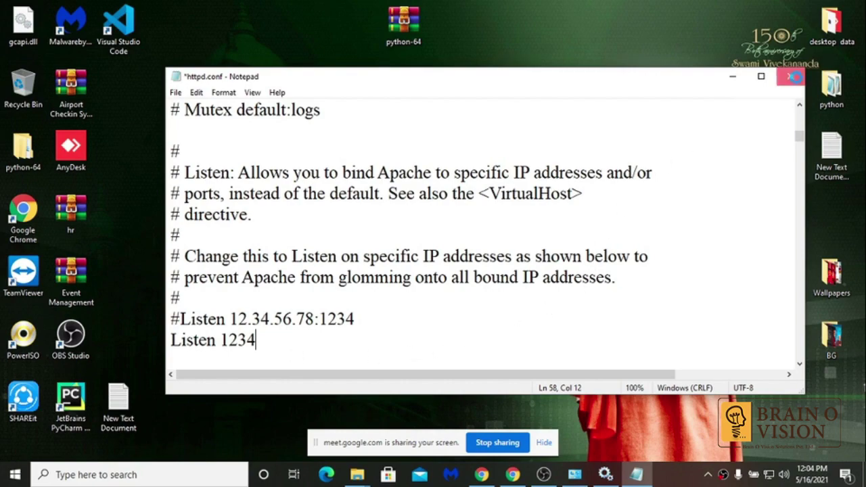
left_click(792, 76)
left_click(460, 245)
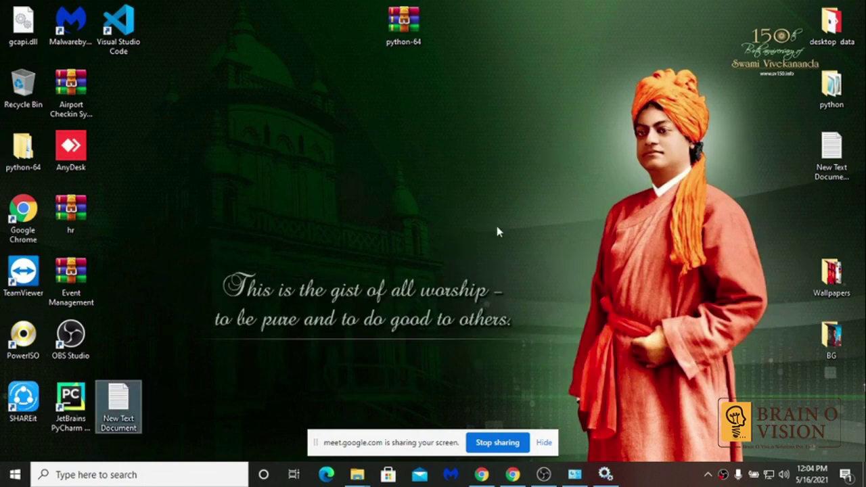
- From the WampServer tray menu, restart all services, then open Localhost in Chrome
left_click(707, 470)
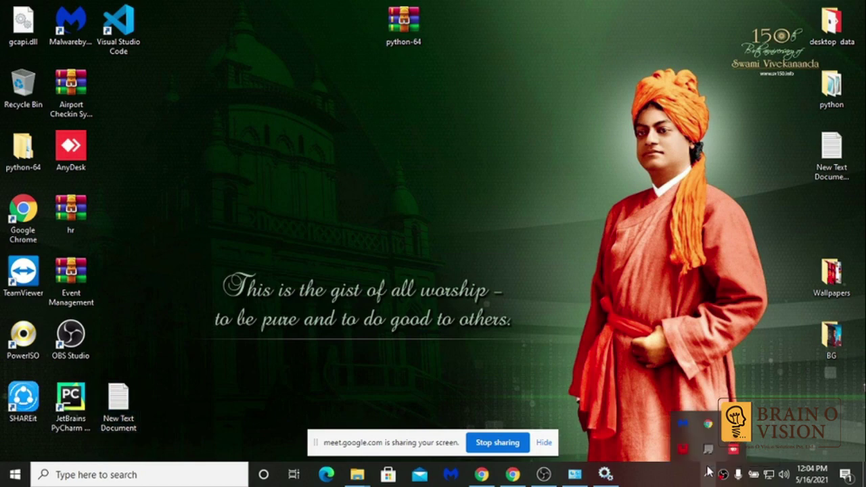
left_click(679, 448)
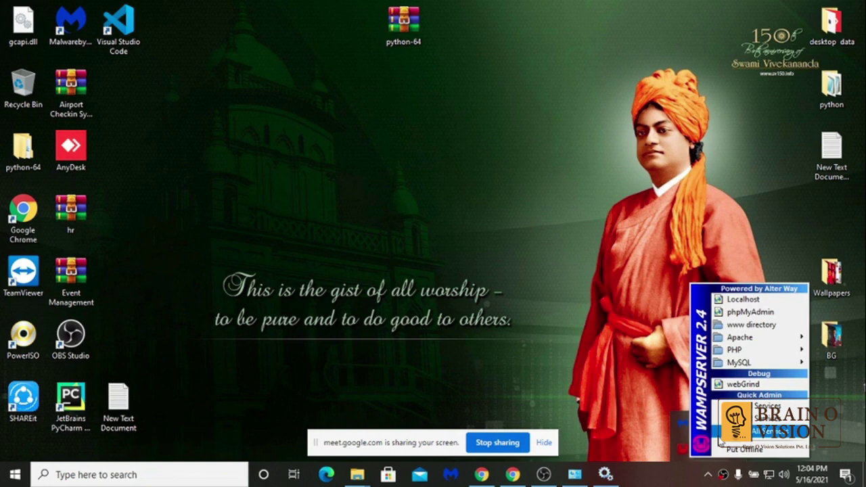
left_click(721, 433)
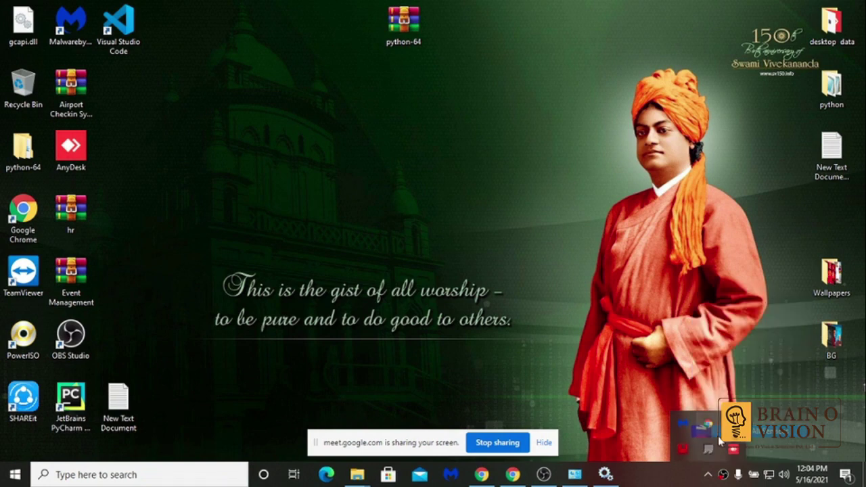
left_click(684, 449)
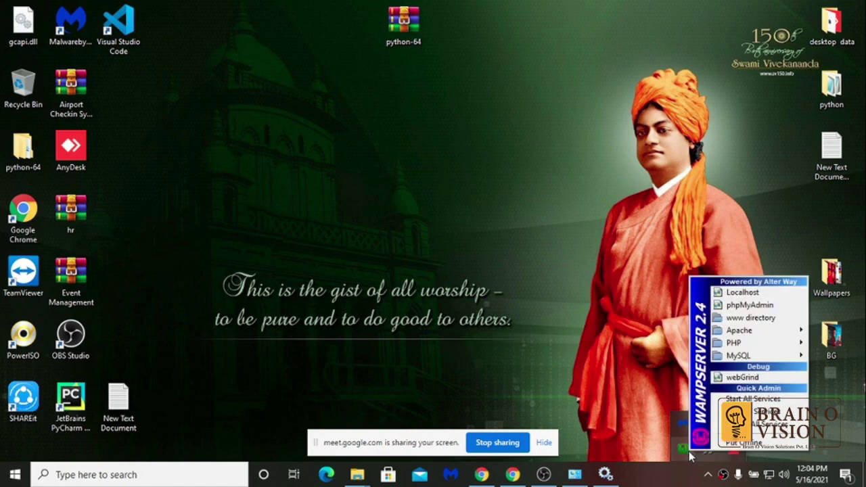
left_click(722, 298)
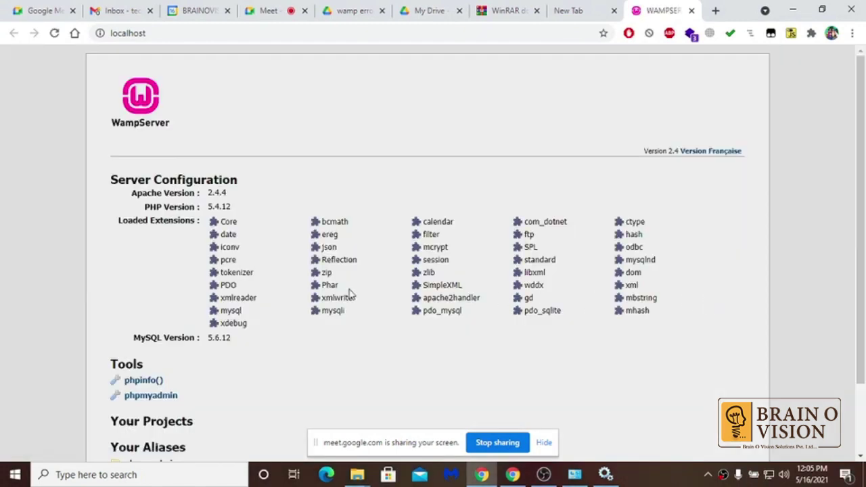
- Open phpMyAdmin from the localhost page and save 'root' in the desktop New Text Document note
scroll(292, 268, "down", 2)
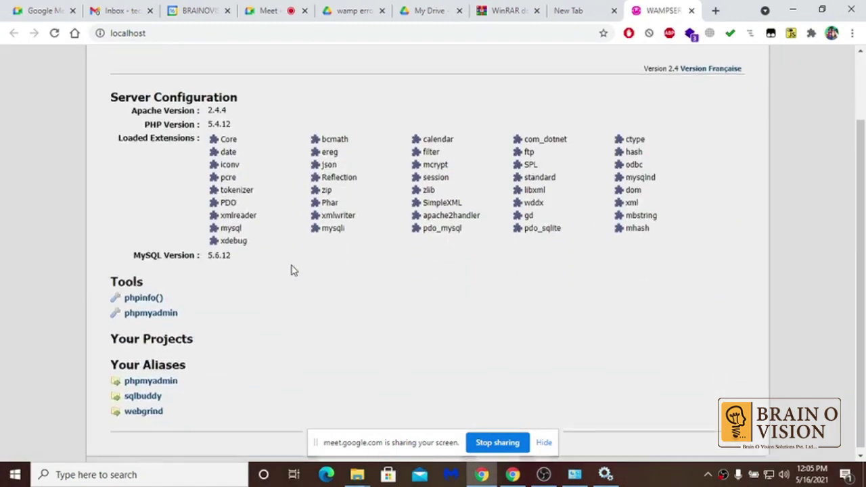
left_click(163, 315)
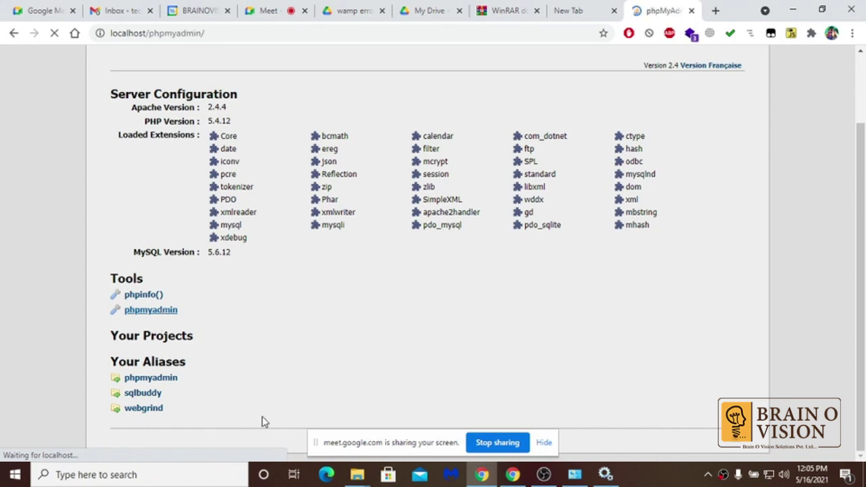
key("super+d")
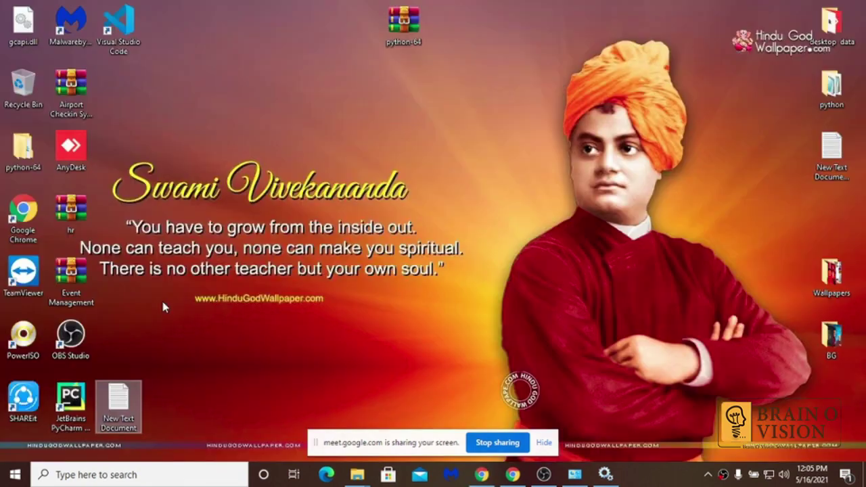
double_click(125, 408)
type("r")
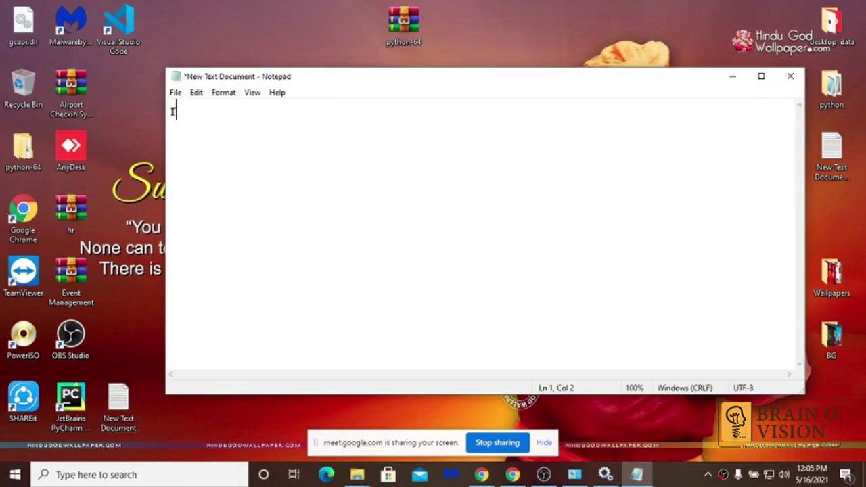
type("oot")
key("Return")
key("ctrl+s")
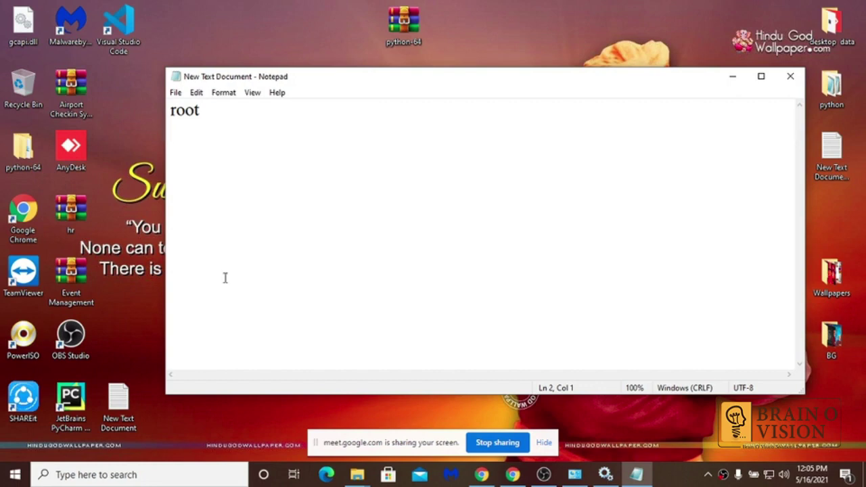
key("alt+Tab")
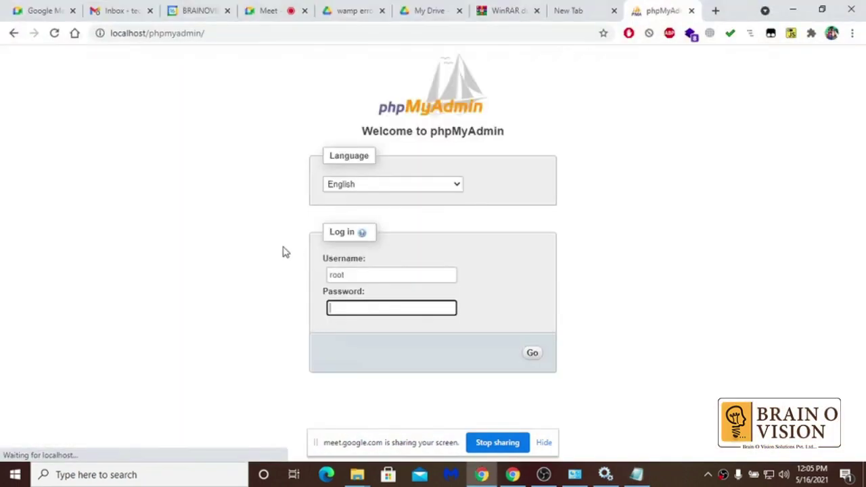
- Fill the phpMyAdmin username 'root' and password fields, then bring the saved root note forward
left_click(353, 274)
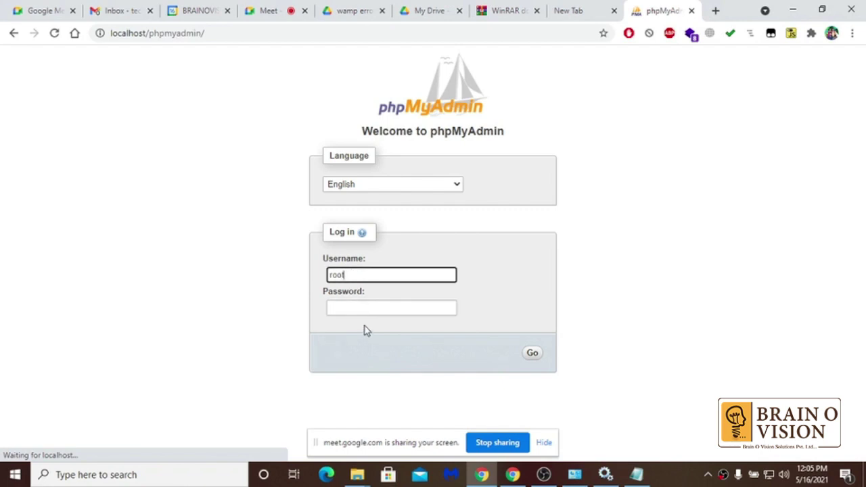
left_click(365, 306)
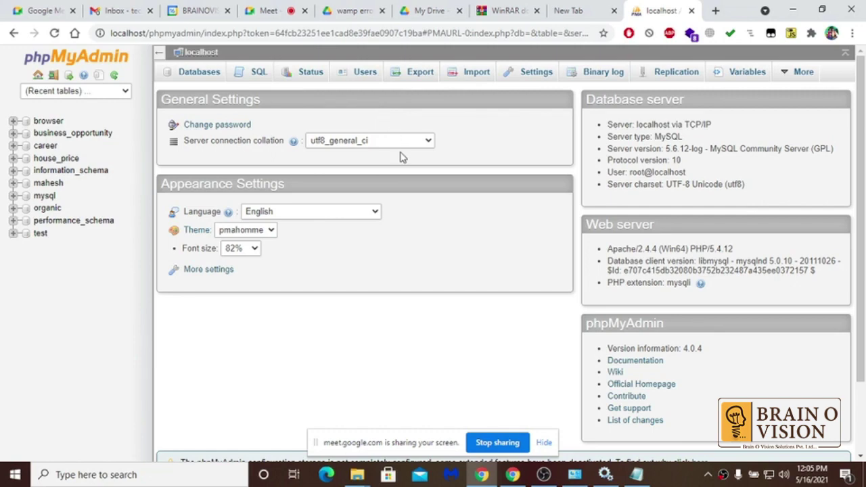
left_click(636, 475)
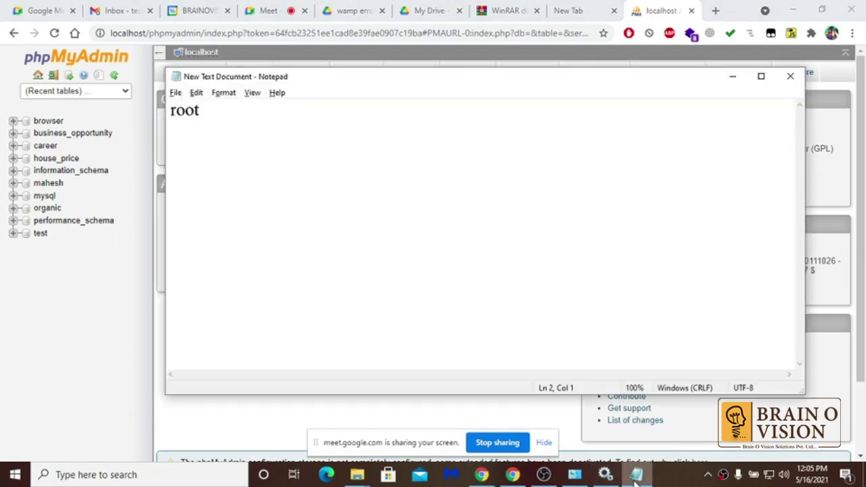